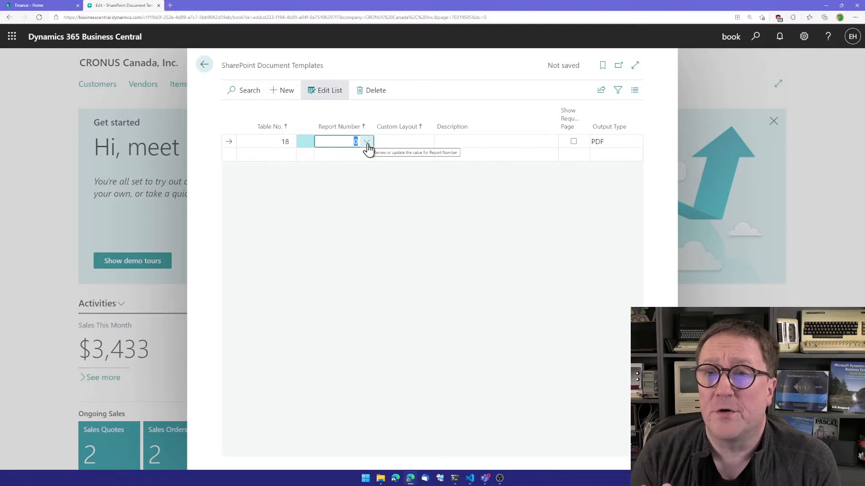
- Assign report 107 Customer - Order Summary to the table 18 document template and close the templates page
{"action": "type", "text": "order"}
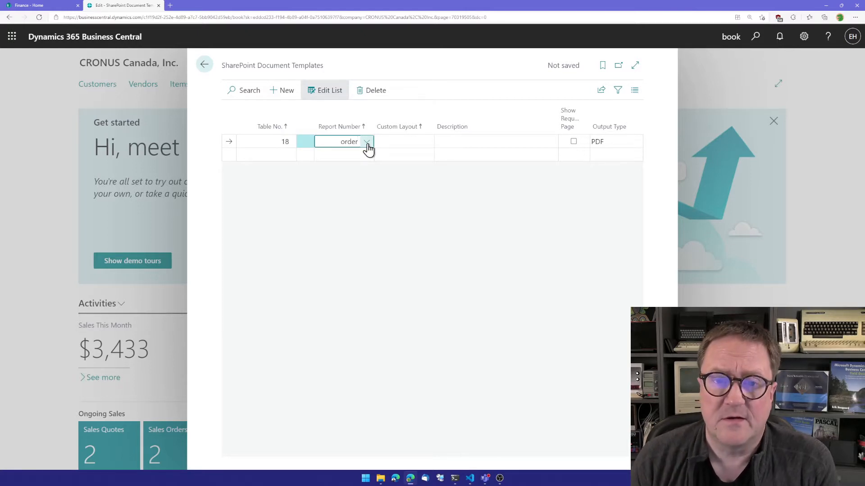
{"action": "left_click", "coordinate": [367, 144]}
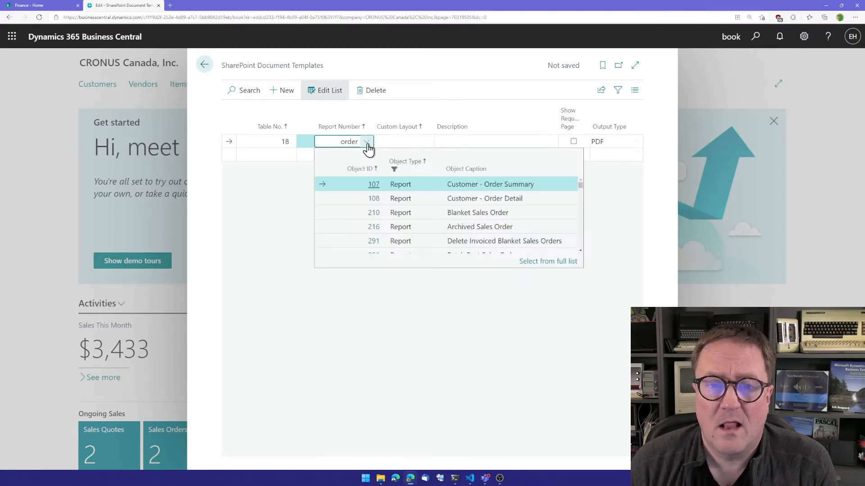
{"action": "left_click", "coordinate": [374, 185]}
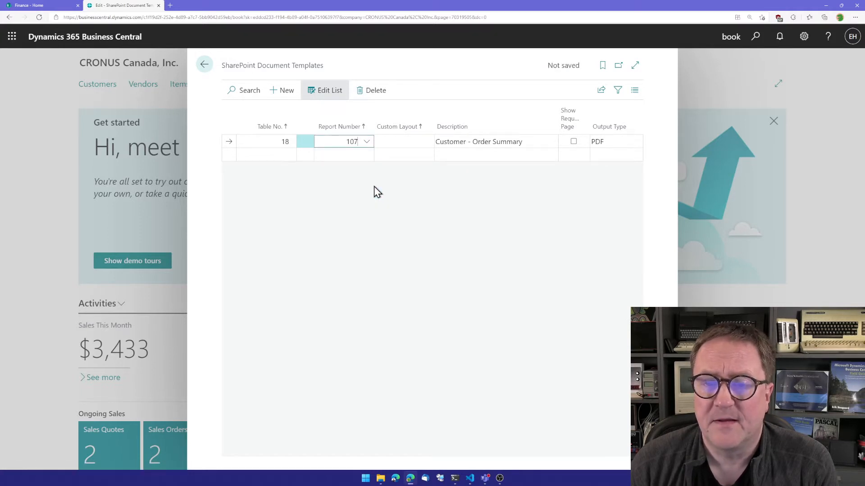
{"action": "key", "text": "Tab"}
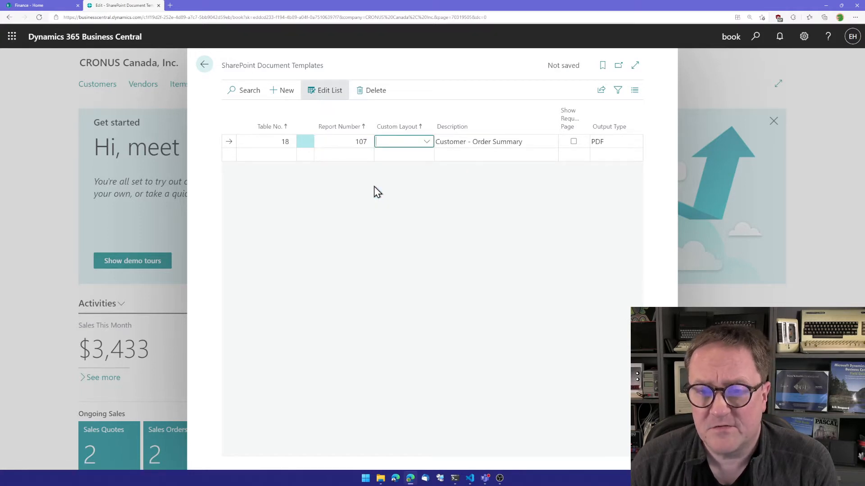
{"action": "key", "text": "Tab"}
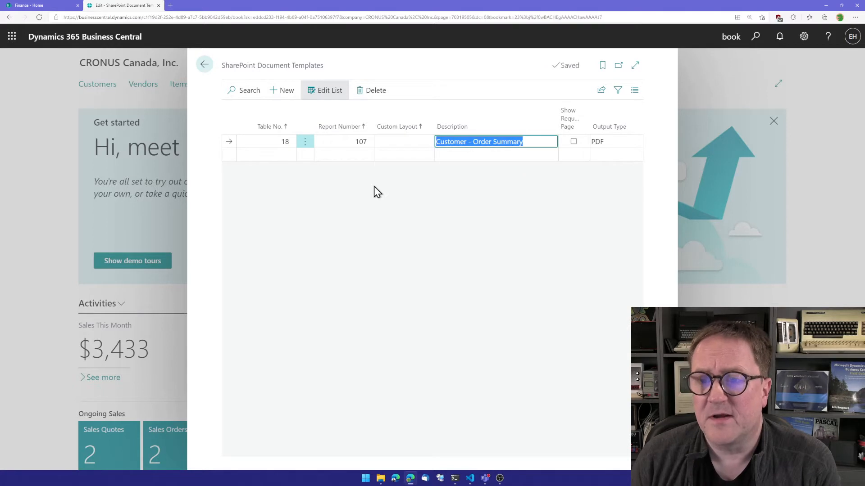
{"action": "key", "text": "Tab"}
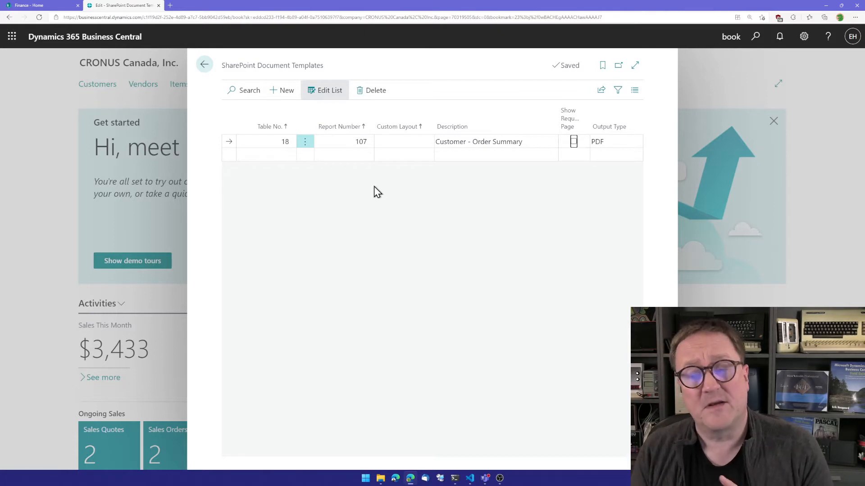
{"action": "key", "text": "Tab"}
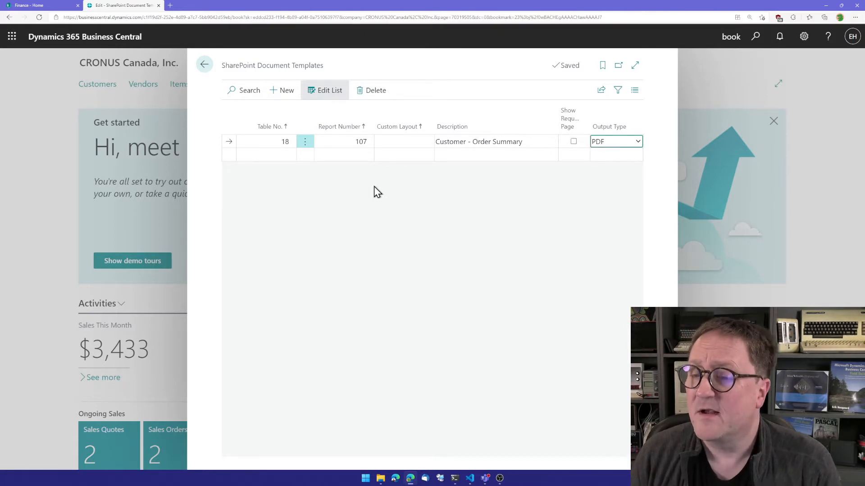
{"action": "key", "text": "Down"}
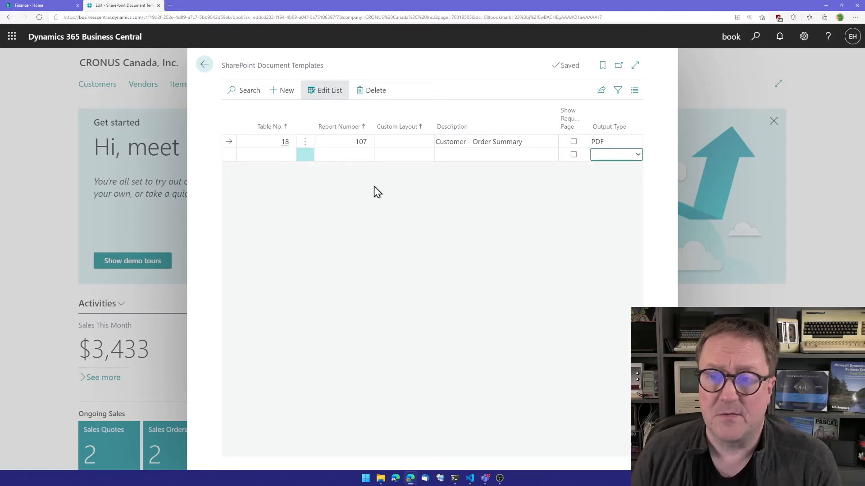
{"action": "key", "text": "Up"}
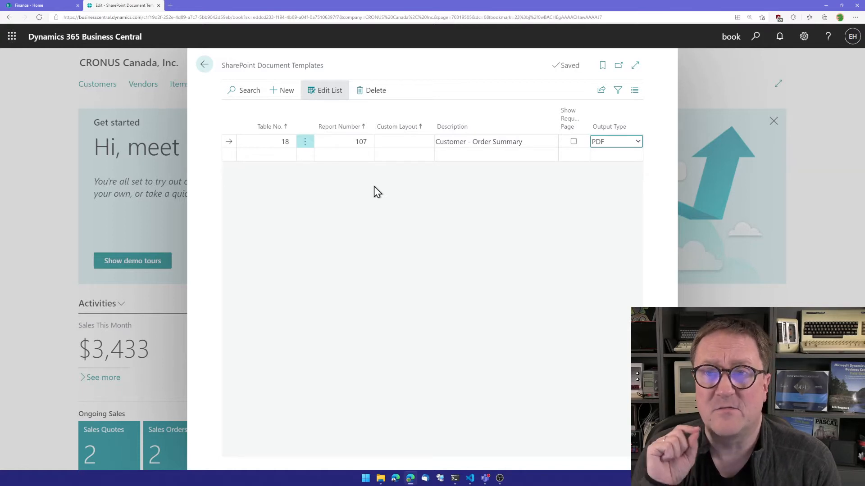
{"action": "key", "text": "Escape"}
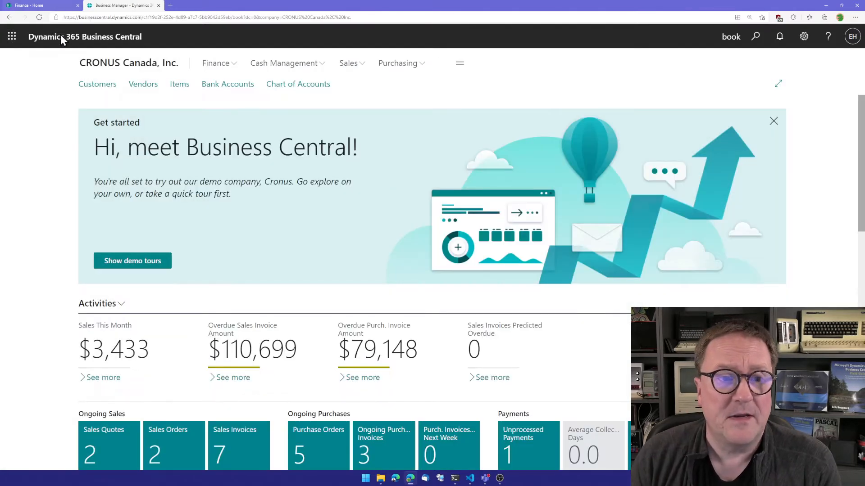
- Open customer 30000 School of Fine Art and generate the Customer - Order Summary document into its SharePoint folder
{"action": "left_click", "coordinate": [97, 89]}
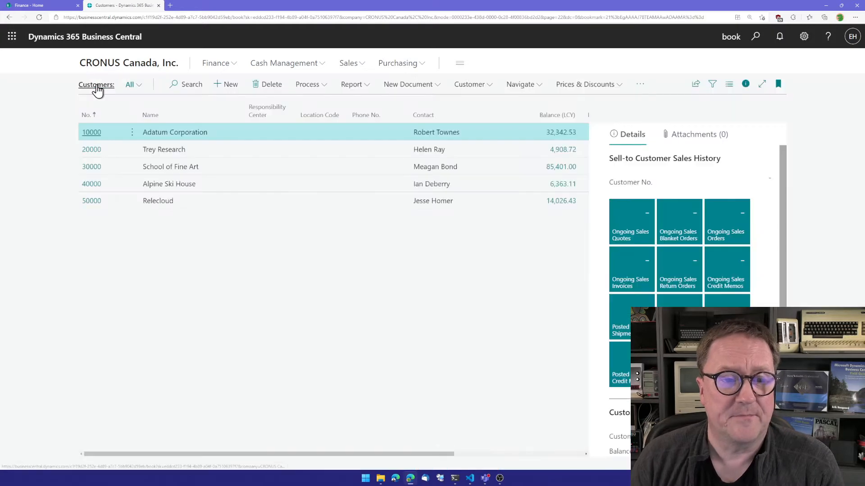
{"action": "left_click", "coordinate": [91, 167]}
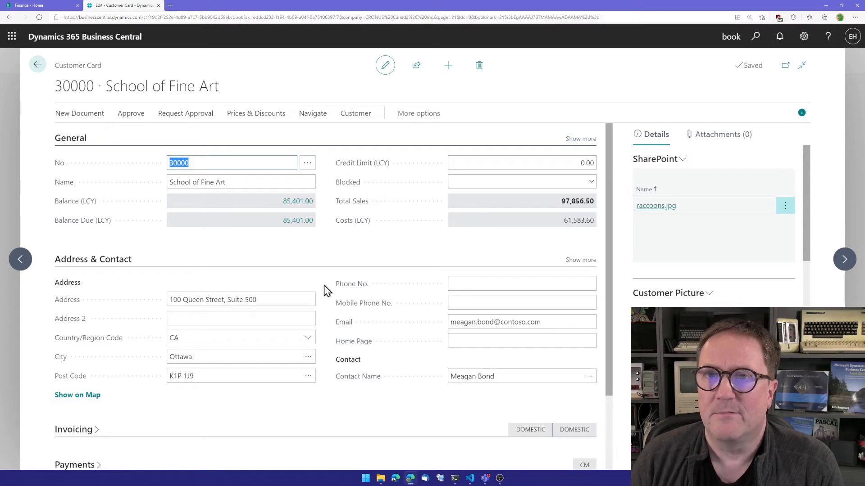
{"action": "left_click", "coordinate": [665, 158]}
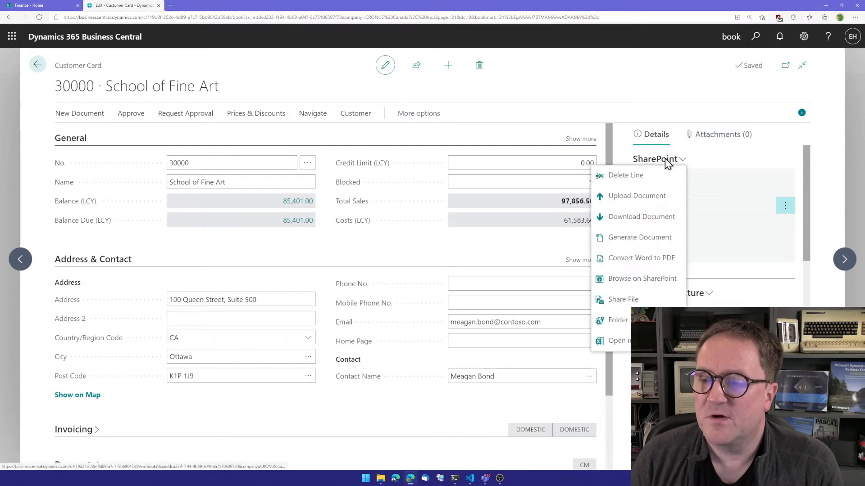
{"action": "left_click", "coordinate": [629, 239]}
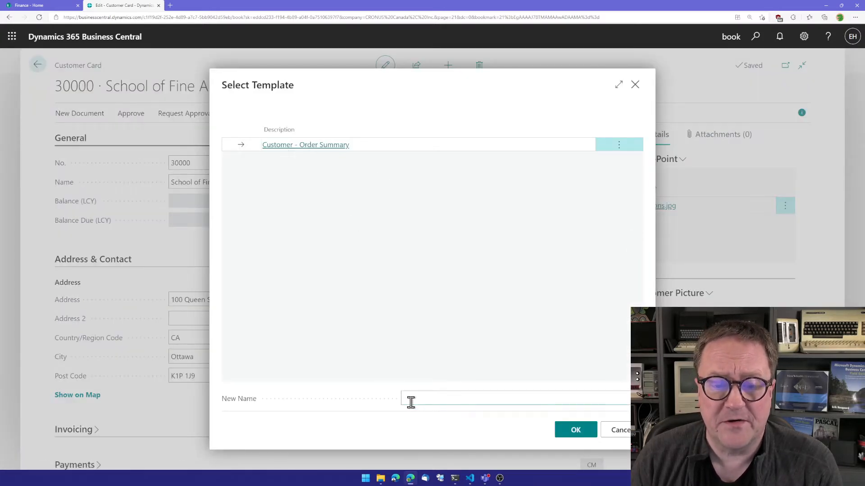
{"action": "left_click", "coordinate": [579, 431]}
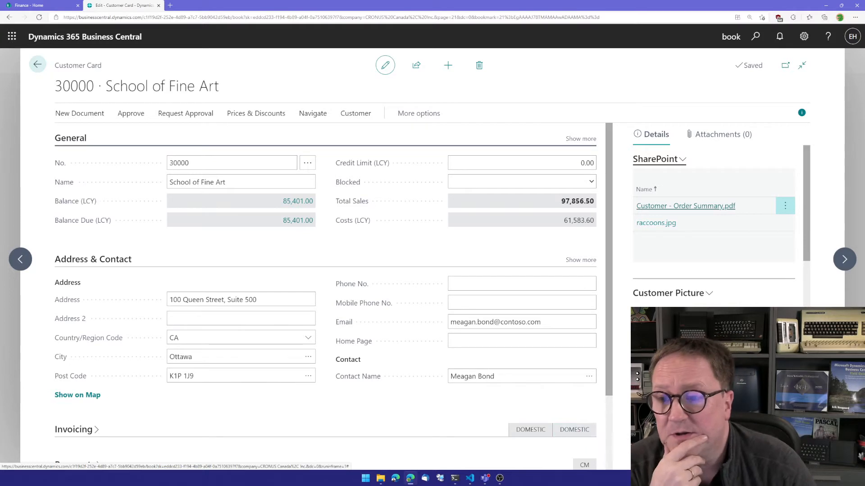
- View the generated Customer - Order Summary PDF and browse the customer's SharePoint folder, then return to the customer card
{"action": "left_click", "coordinate": [678, 210]}
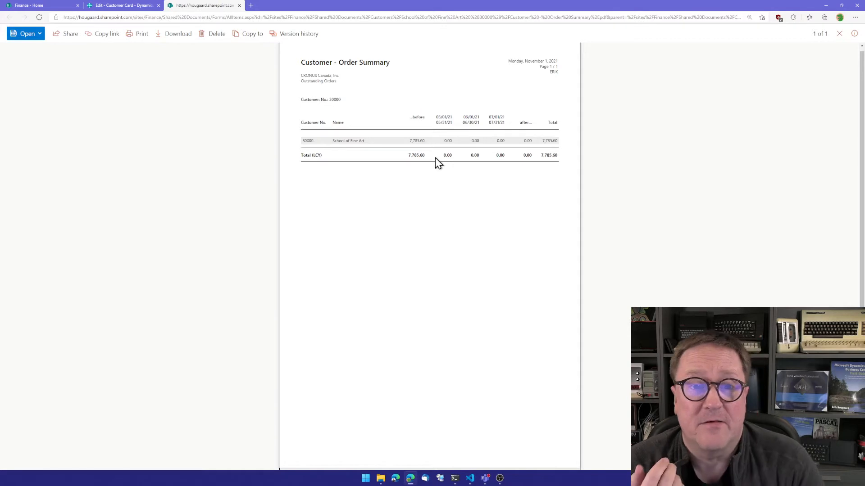
{"action": "left_click", "coordinate": [118, 6]}
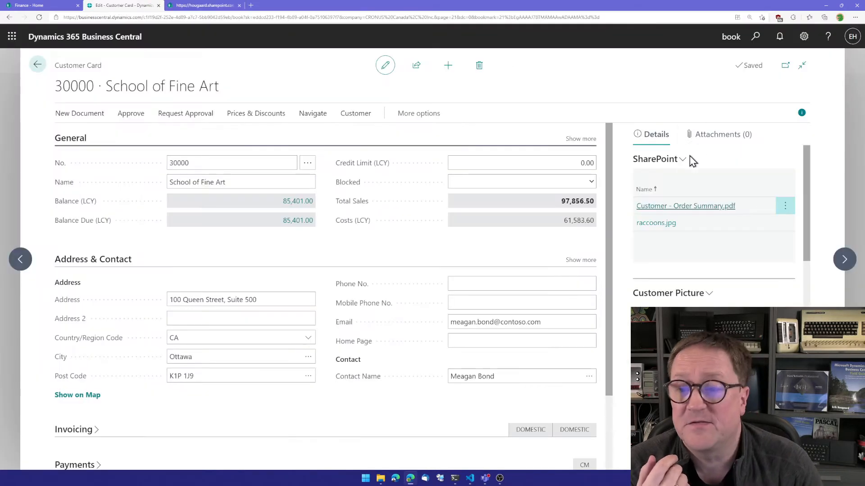
{"action": "left_click", "coordinate": [665, 161]}
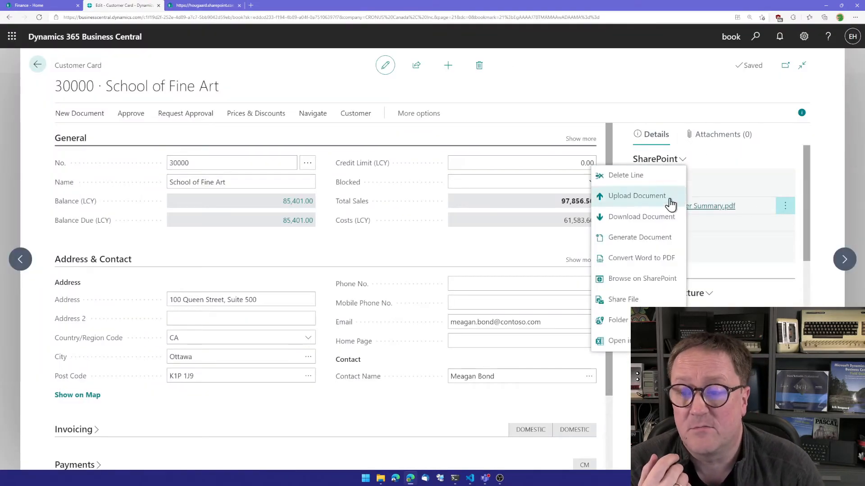
{"action": "left_click", "coordinate": [657, 281]}
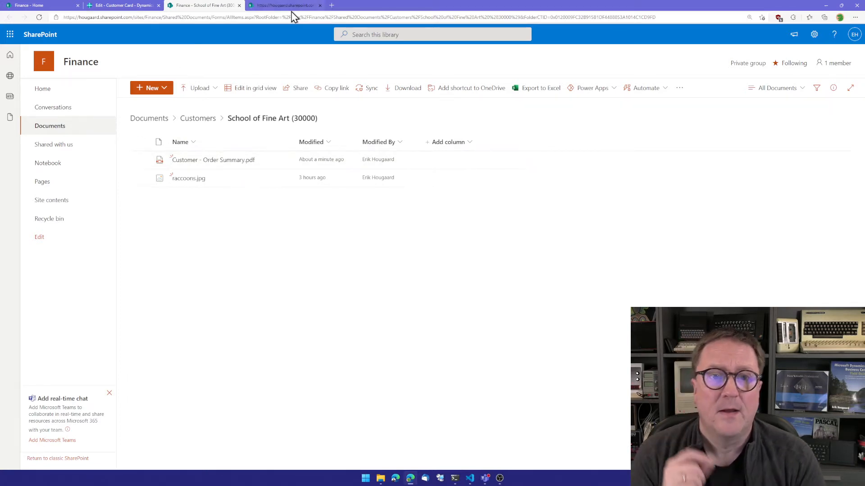
{"action": "left_click", "coordinate": [320, 6]}
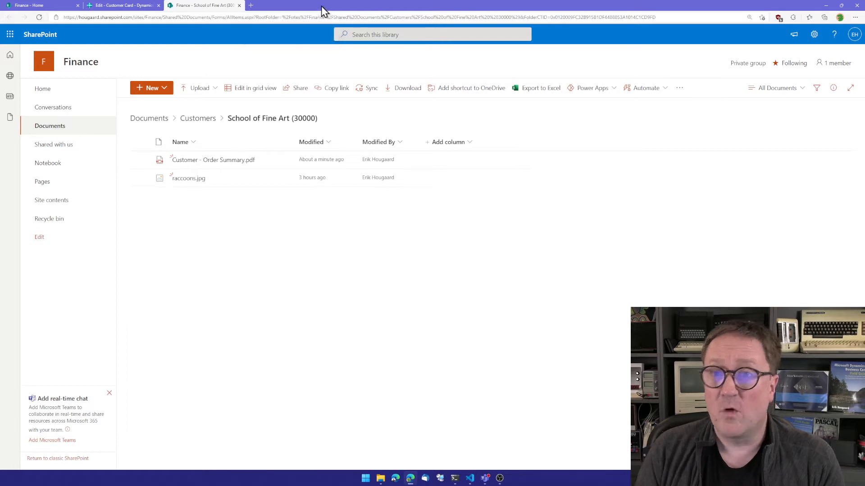
{"action": "left_click", "coordinate": [127, 8]}
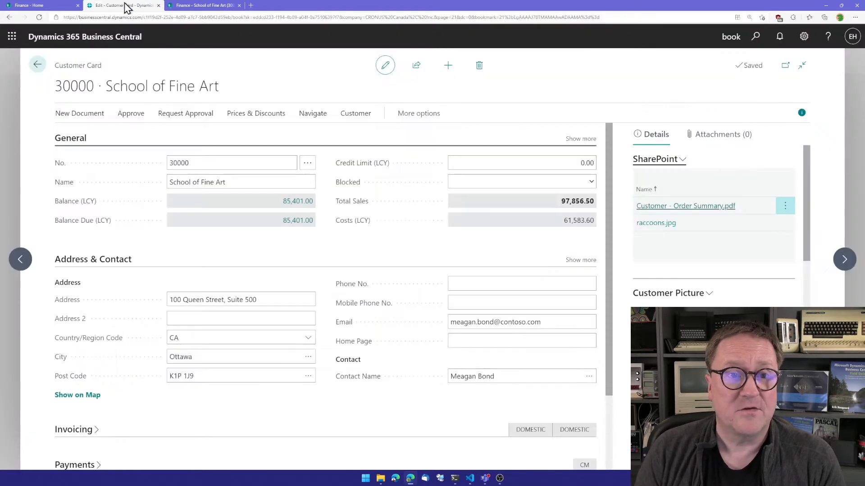
- Search for and open the SharePoint Document Templates page
{"action": "key", "text": "alt+q"}
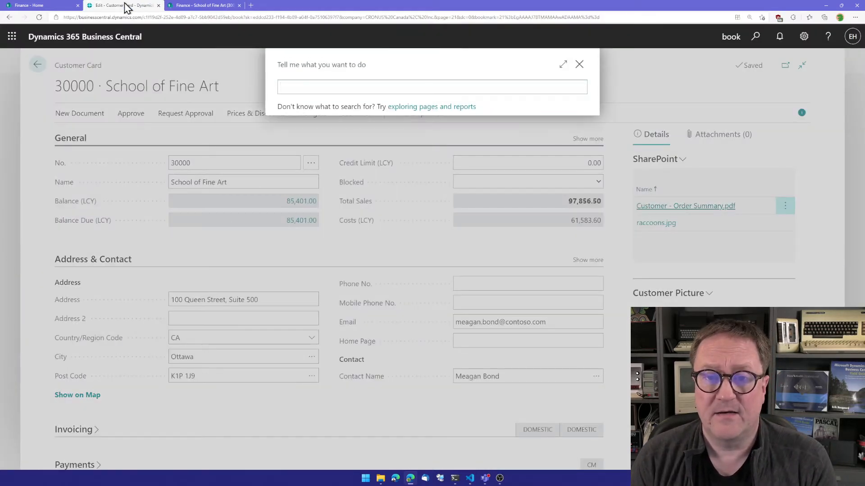
{"action": "type", "text": "sharepoint"}
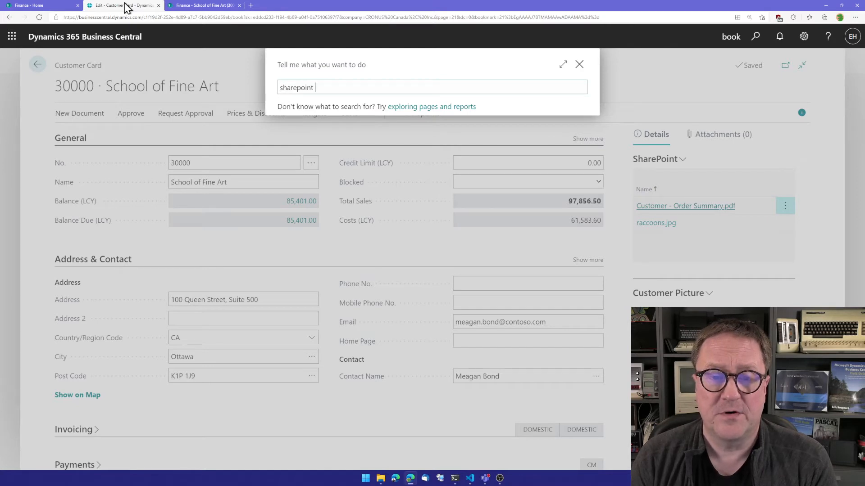
{"action": "type", "text": " docum"}
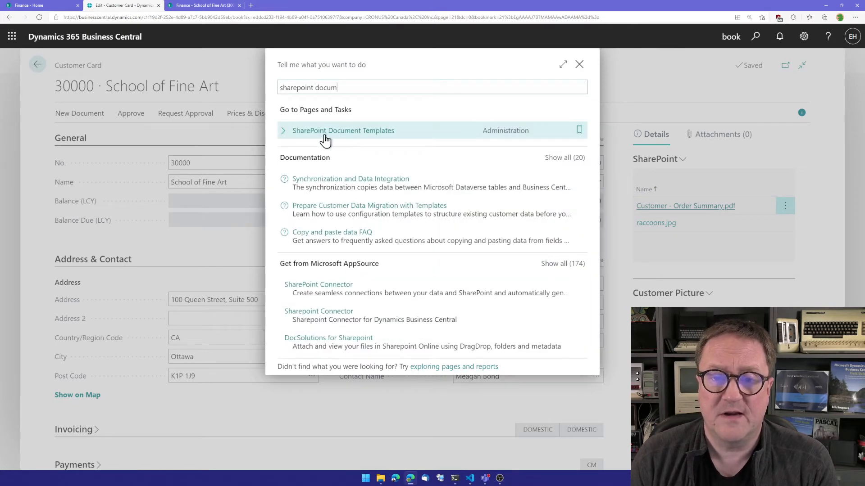
{"action": "left_click", "coordinate": [325, 133]}
- Add a template line for table 18 using report 70319475 Generic Customer Template
{"action": "left_click", "coordinate": [277, 157]}
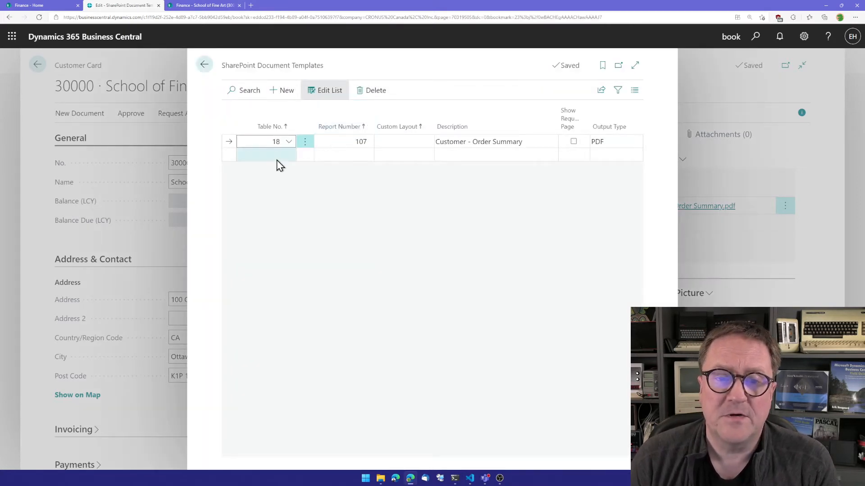
{"action": "type", "text": "18"}
{"action": "key", "text": "Tab"}
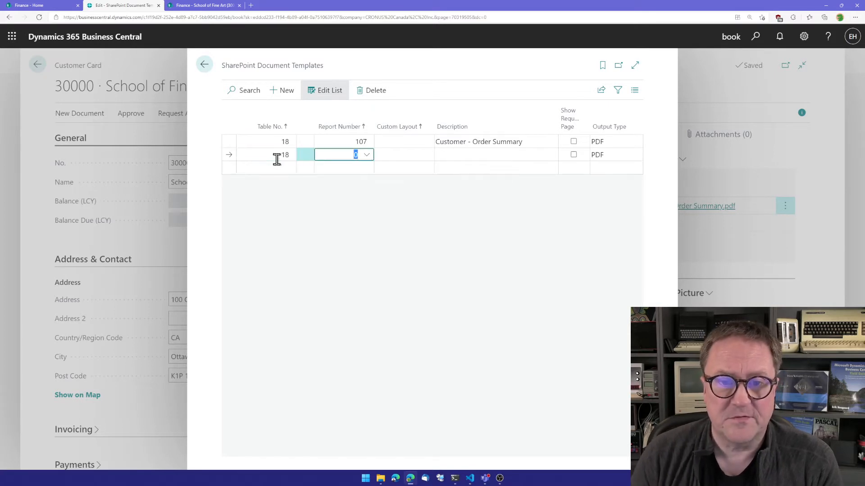
{"action": "left_click", "coordinate": [367, 156]}
{"action": "type", "text": "customer tm"}
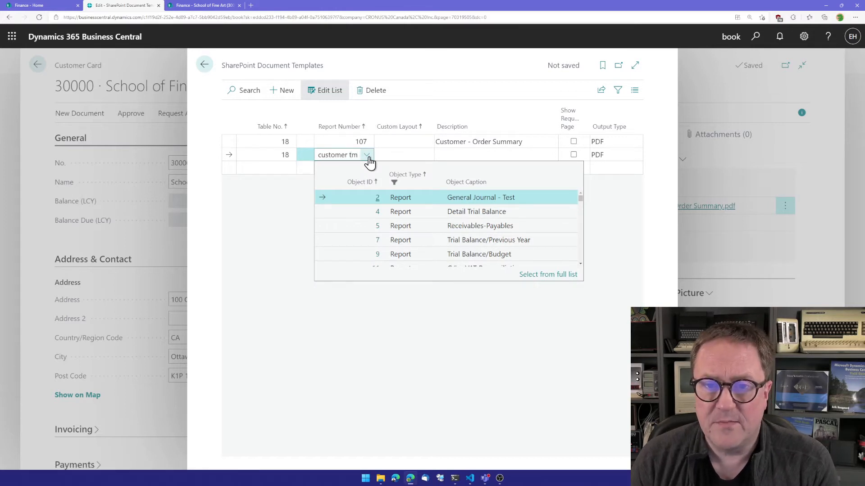
{"action": "key", "text": "BackSpace"}
{"action": "type", "text": "em"}
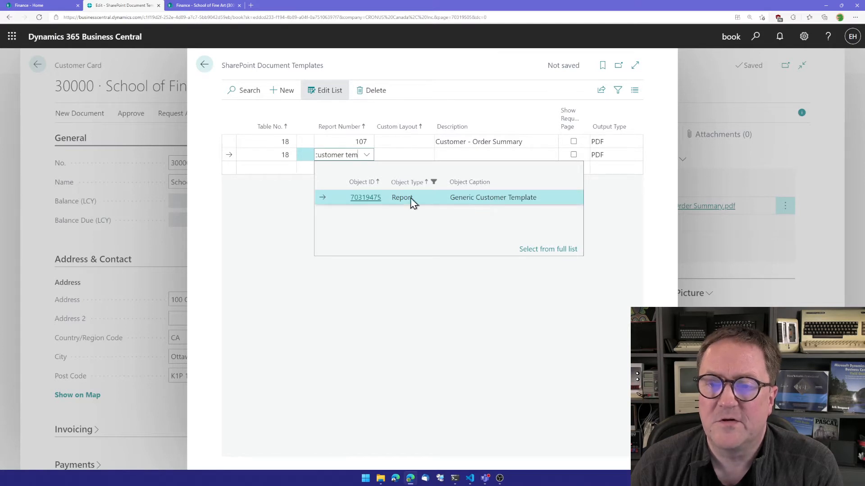
{"action": "left_click", "coordinate": [364, 203]}
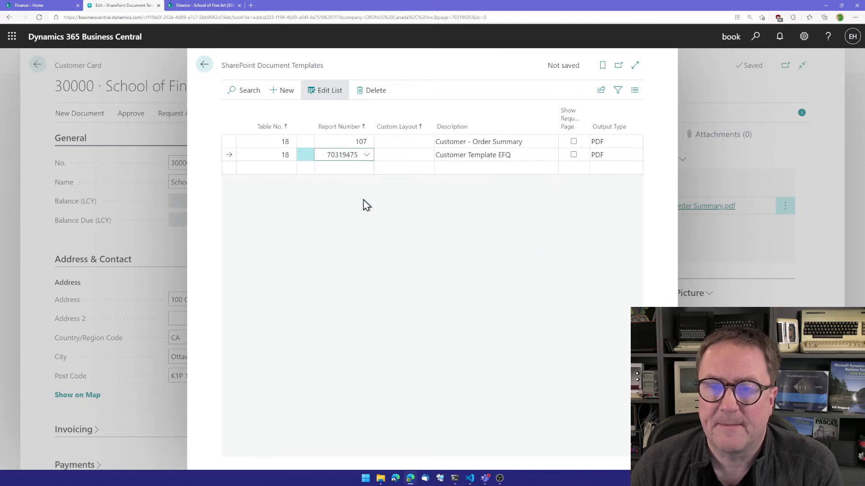
- Set the new template line's description to Customer Letter
{"action": "key", "text": "Tab"}
{"action": "key", "text": "Tab"}
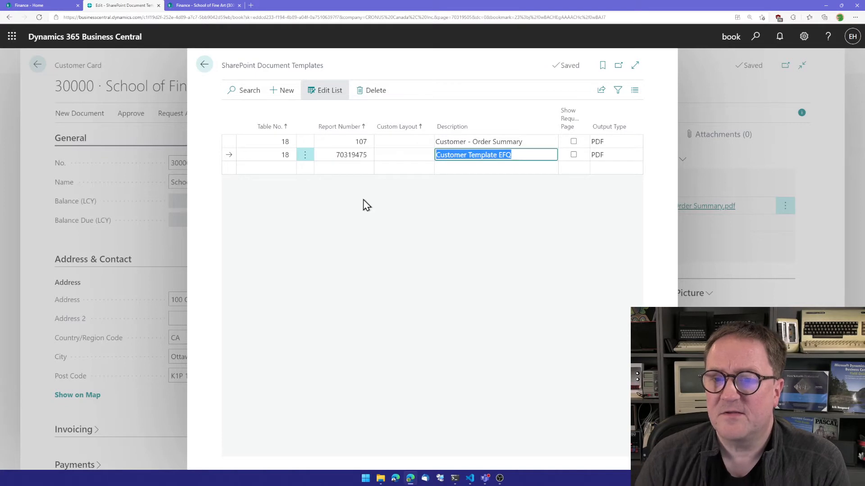
{"action": "type", "text": "Customer"}
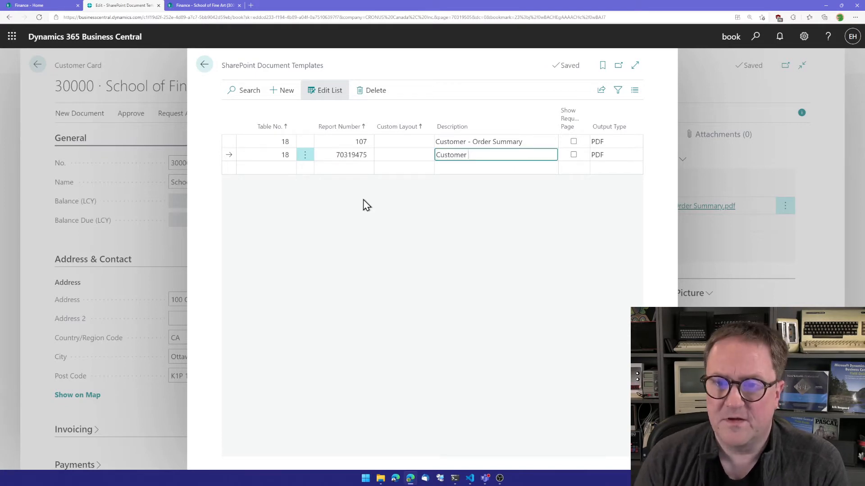
{"action": "key", "text": "BackSpace"}
{"action": "key", "text": "BackSpace"}
{"action": "key", "text": "BackSpace"}
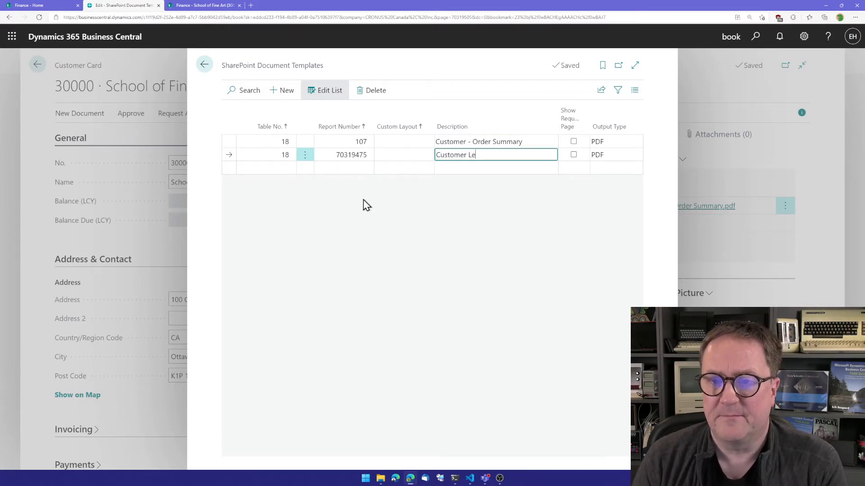
- Set the new template line's output type to Word and return to its custom layout field
{"action": "key", "text": "Tab"}
{"action": "key", "text": "Tab"}
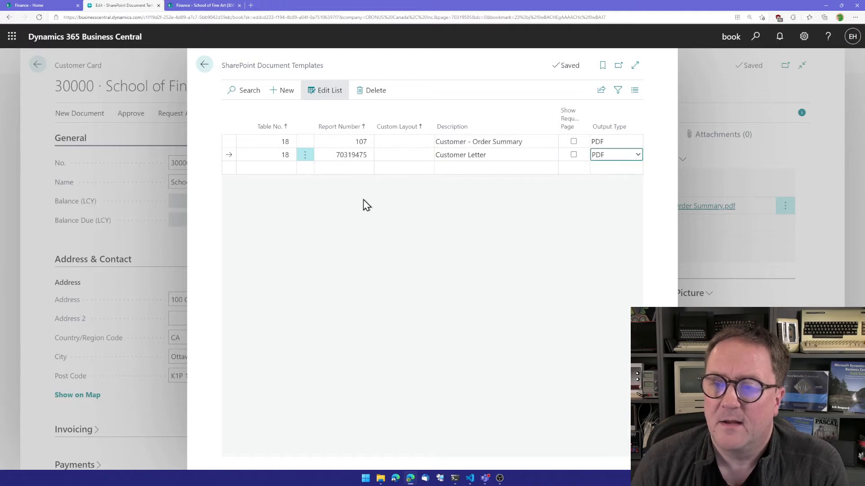
{"action": "key", "text": "w"}
{"action": "key", "text": "shift+Tab"}
{"action": "key", "text": "shift+Tab"}
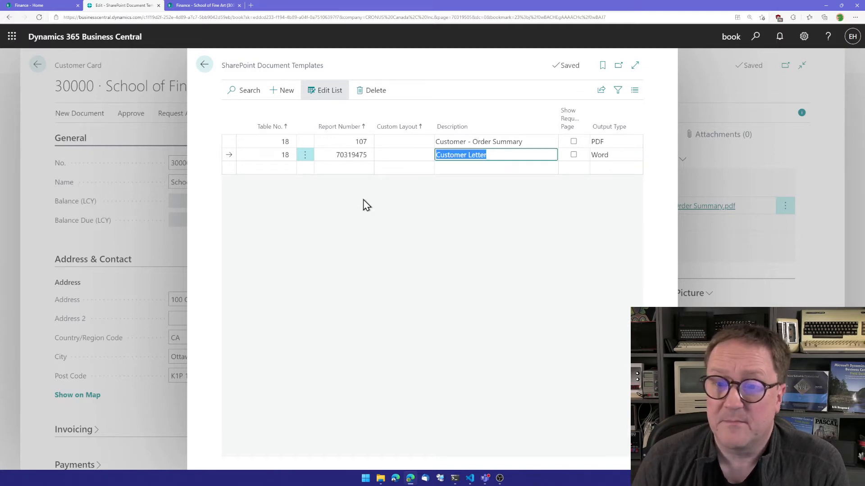
{"action": "key", "text": "shift+Tab"}
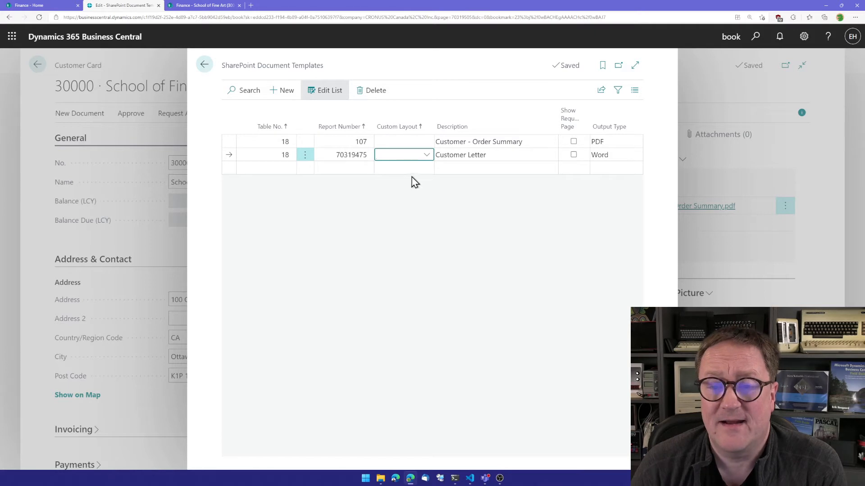
- From the new line's custom layout lookup, insert the built-in Word layout for report 70319475
{"action": "left_click", "coordinate": [427, 155]}
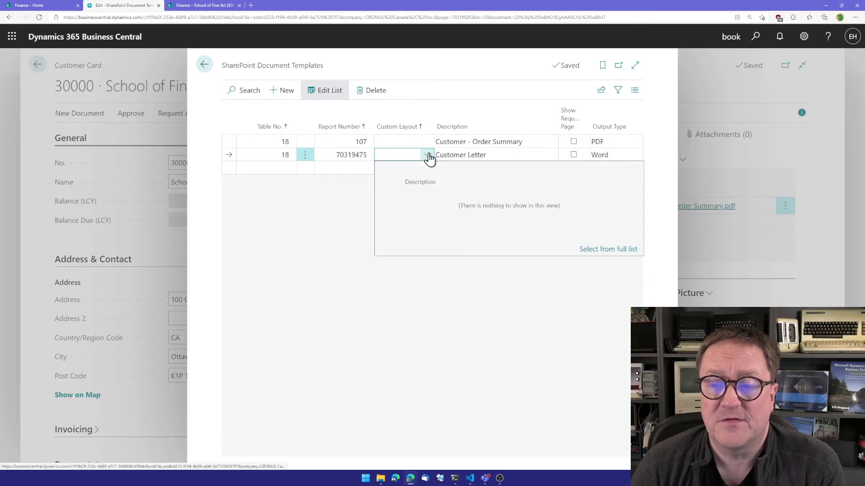
{"action": "left_click", "coordinate": [618, 249]}
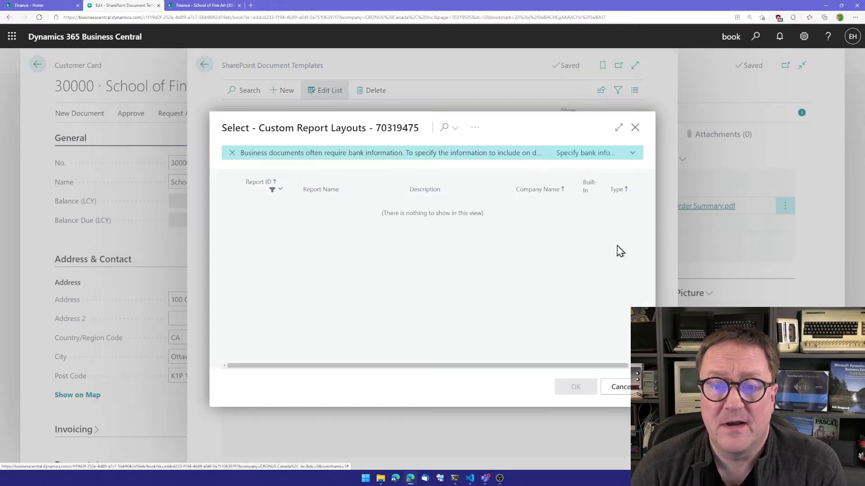
{"action": "left_click", "coordinate": [477, 132]}
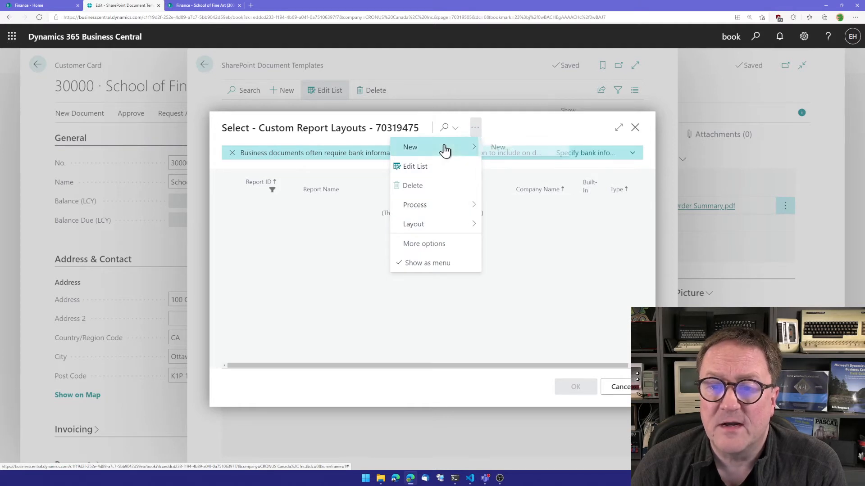
{"action": "mouse_move", "coordinate": [444, 147]}
{"action": "left_click", "coordinate": [514, 149]}
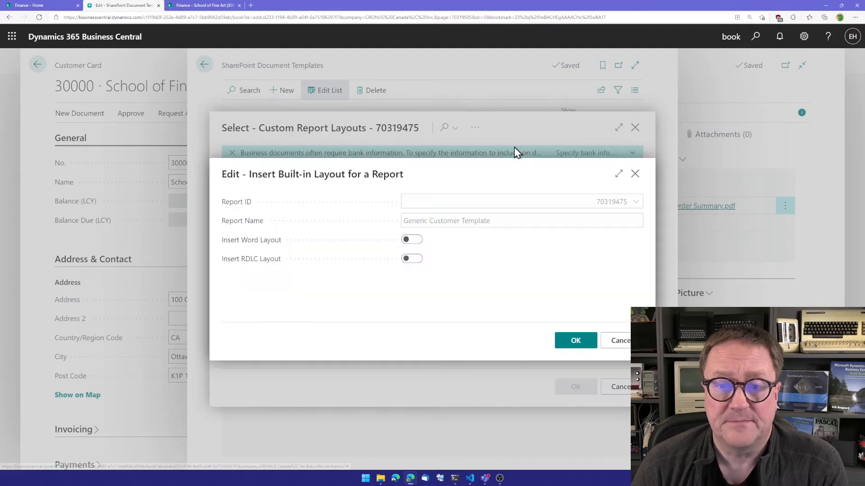
{"action": "left_click", "coordinate": [411, 240]}
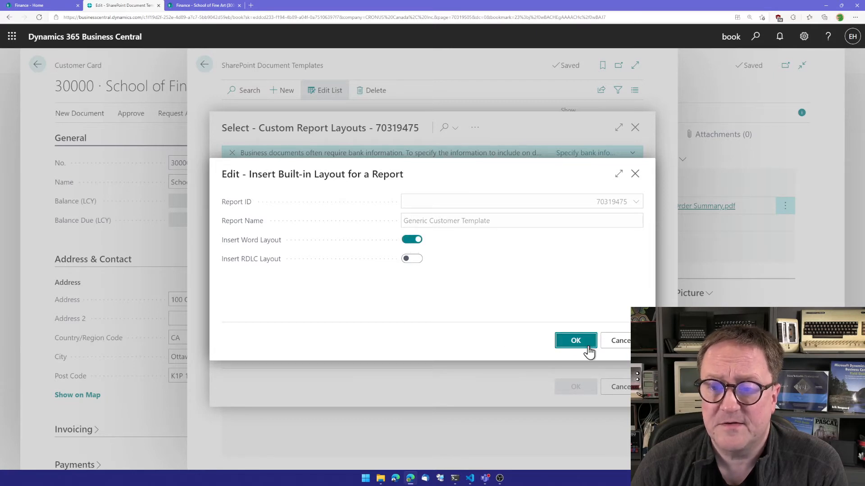
{"action": "left_click", "coordinate": [576, 341]}
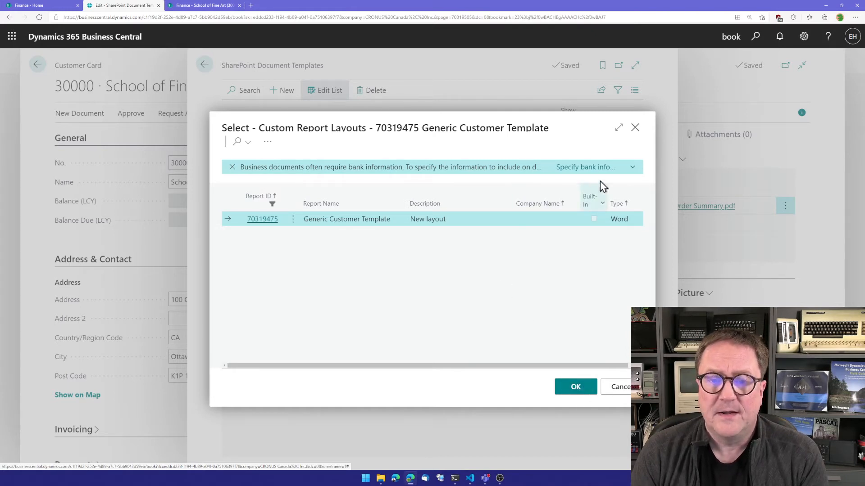
- Export the new Generic Customer Template layout and open the downloaded document in Word, maximized
{"action": "left_click", "coordinate": [268, 143]}
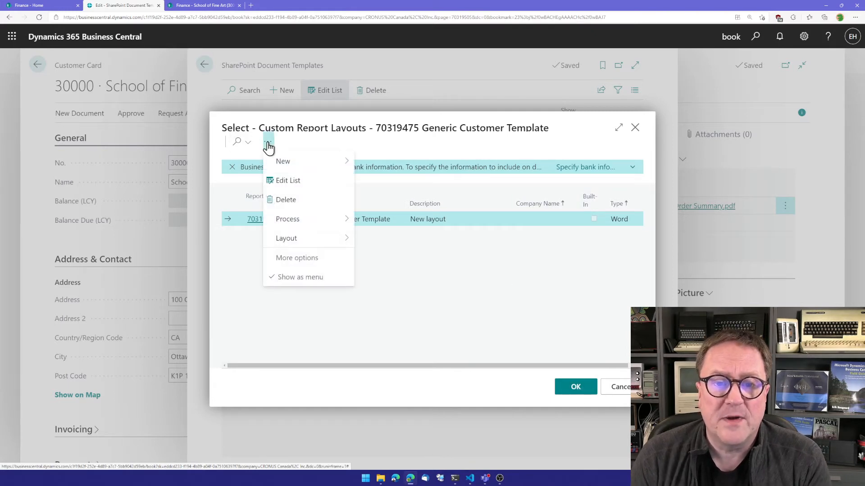
{"action": "mouse_move", "coordinate": [333, 240]}
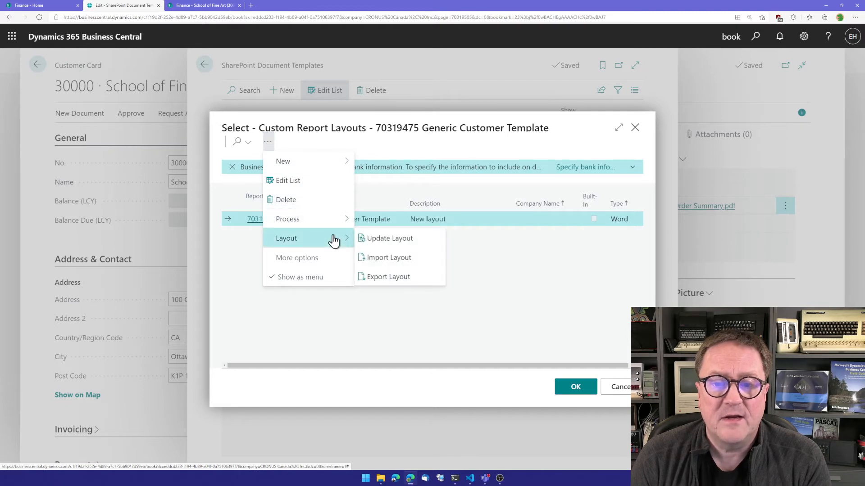
{"action": "left_click", "coordinate": [397, 276]}
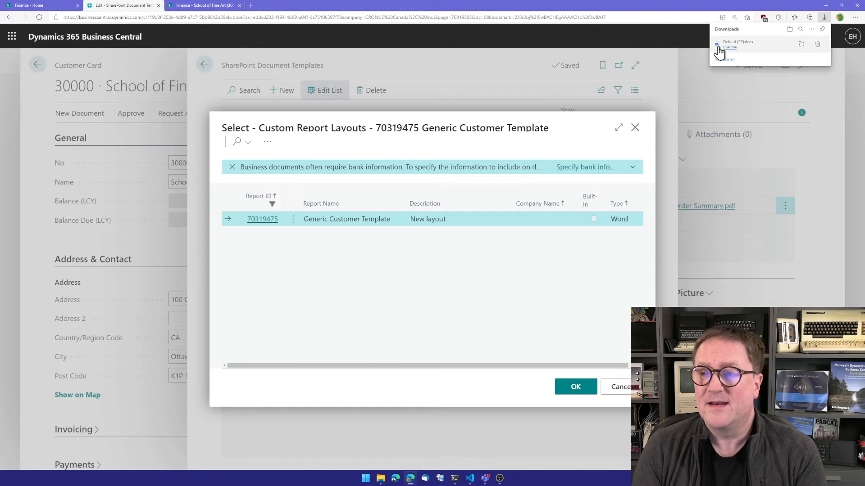
{"action": "left_click", "coordinate": [729, 48]}
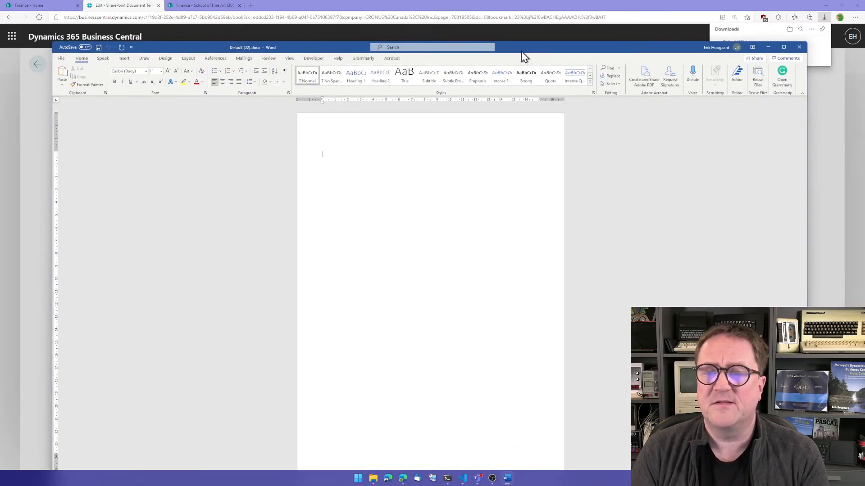
{"action": "double_click", "coordinate": [523, 52]}
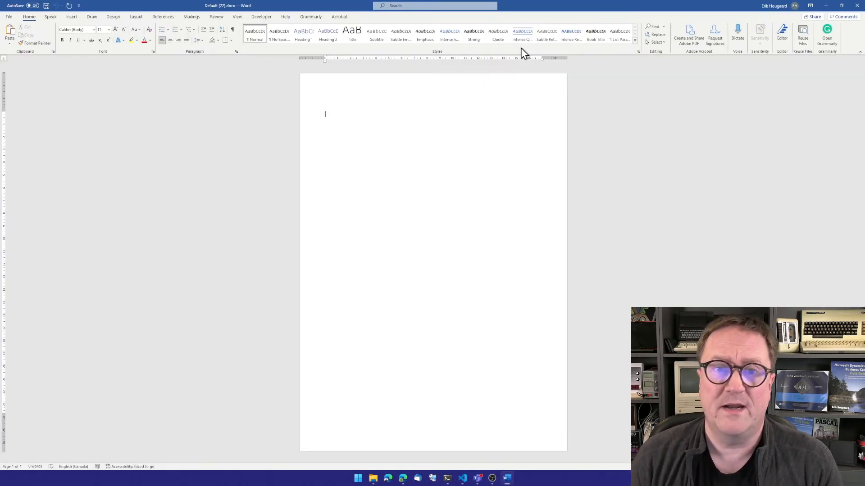
- Open the XML Mapping pane, choose the Business Central report's custom XML part and expand its Customer node
{"action": "left_click", "coordinate": [260, 18]}
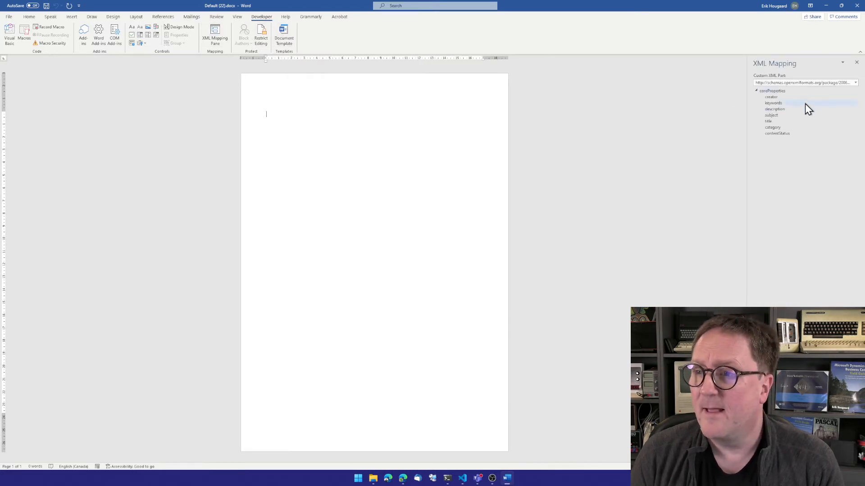
{"action": "left_click", "coordinate": [838, 84]}
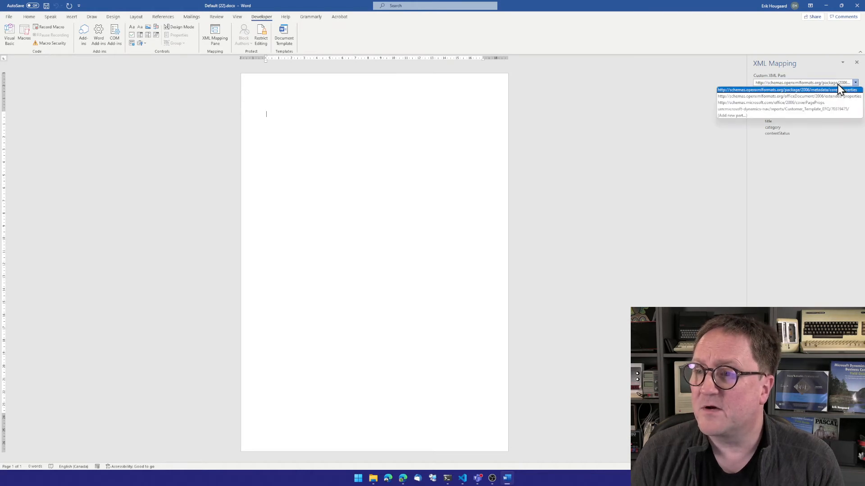
{"action": "left_click", "coordinate": [809, 111]}
{"action": "left_click", "coordinate": [761, 97]}
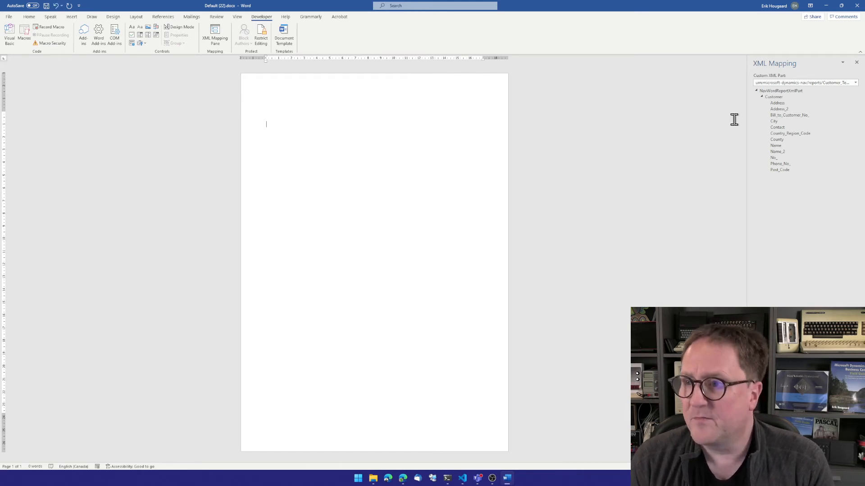
- Insert Name and Address plain text content controls on separate lines at the top of the letter
{"action": "right_click", "coordinate": [778, 146]}
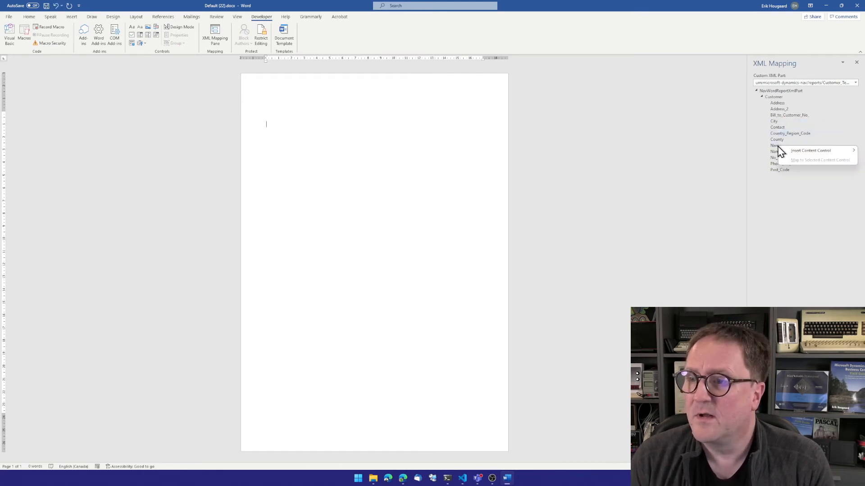
{"action": "left_click", "coordinate": [772, 151]}
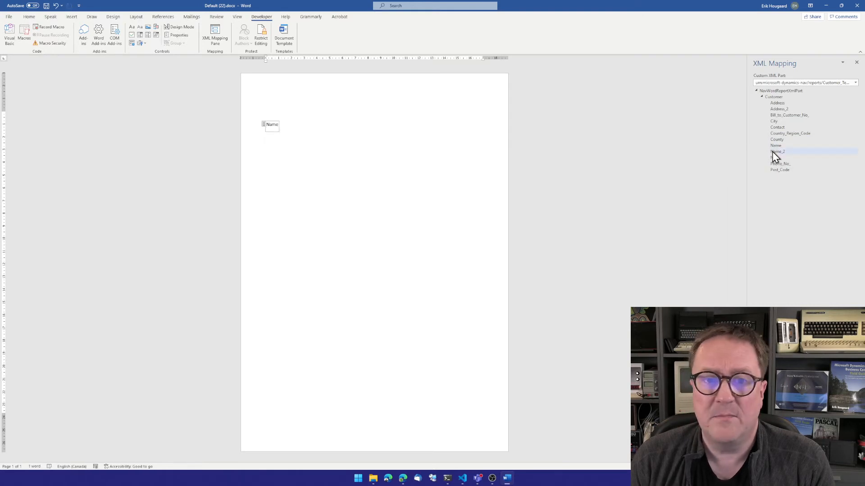
{"action": "left_click", "coordinate": [386, 125]}
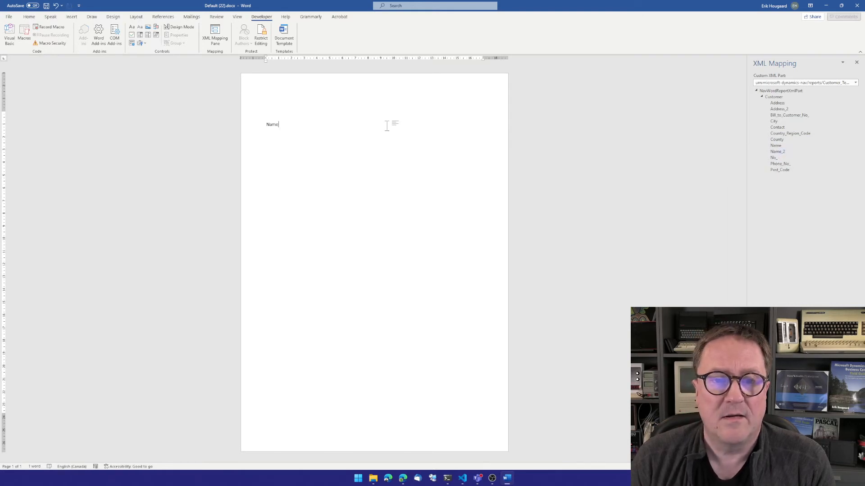
{"action": "key", "text": "Return"}
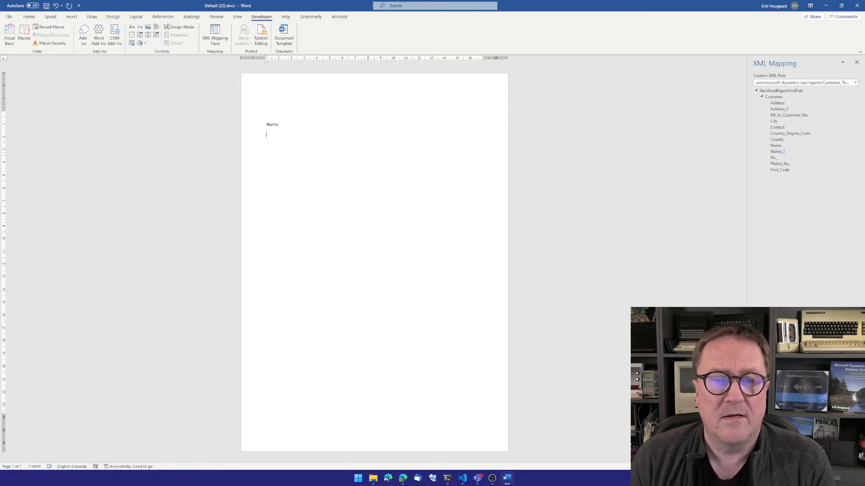
{"action": "right_click", "coordinate": [775, 107]}
{"action": "mouse_move", "coordinate": [786, 110]}
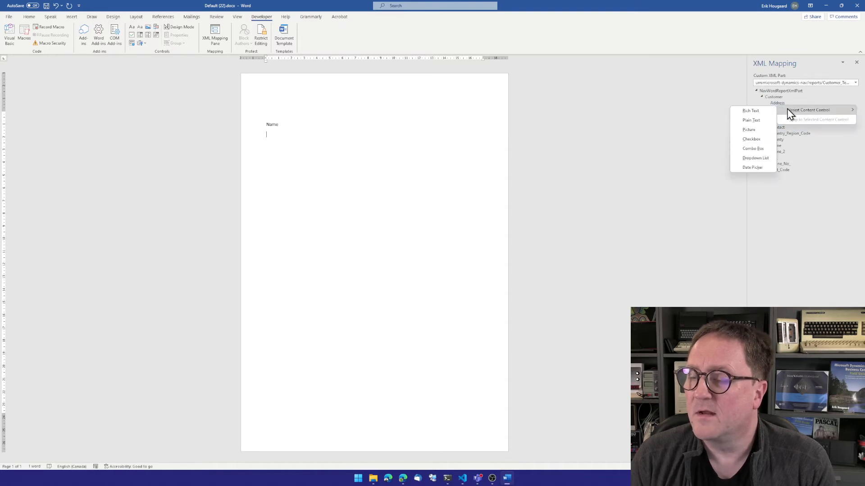
{"action": "left_click", "coordinate": [763, 109]}
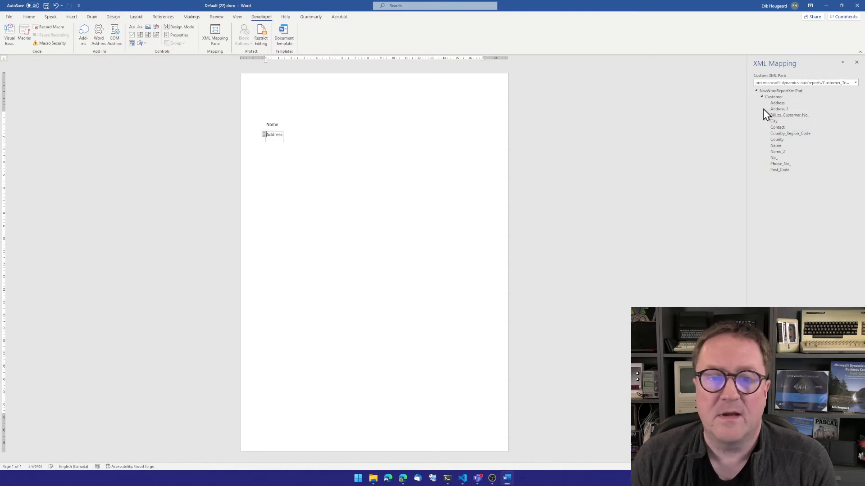
{"action": "key", "text": "End"}
{"action": "key", "text": "Return"}
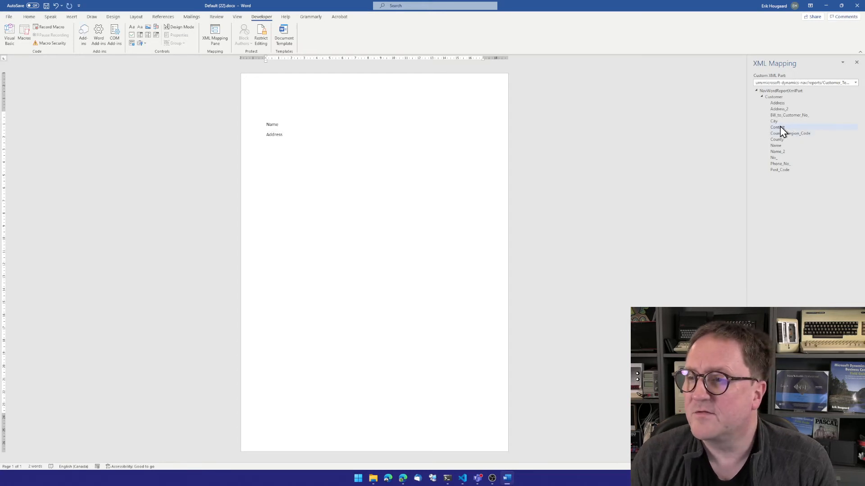
- Insert City, County and Post_Code plain text content controls on the third address line
{"action": "right_click", "coordinate": [776, 123]}
{"action": "mouse_move", "coordinate": [784, 128]}
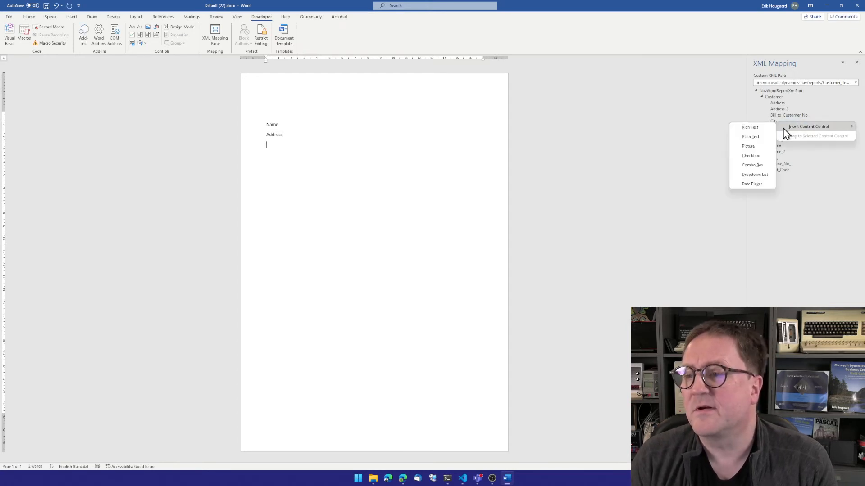
{"action": "left_click", "coordinate": [765, 142]}
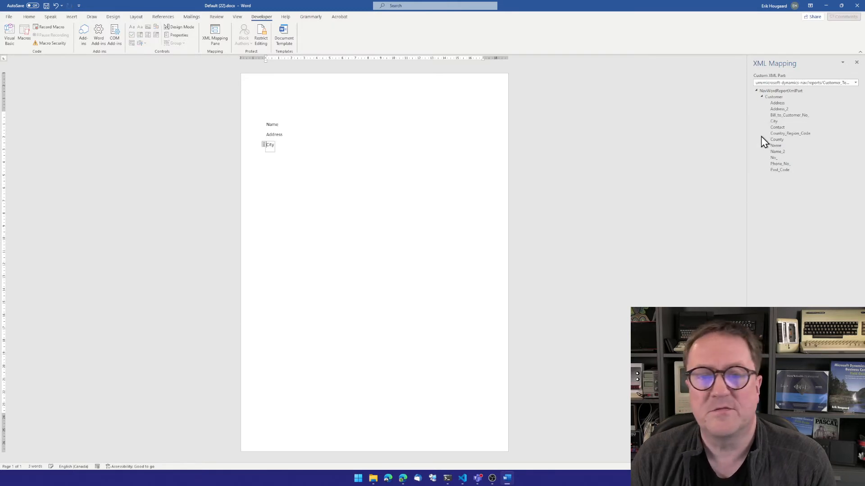
{"action": "left_click", "coordinate": [402, 148]}
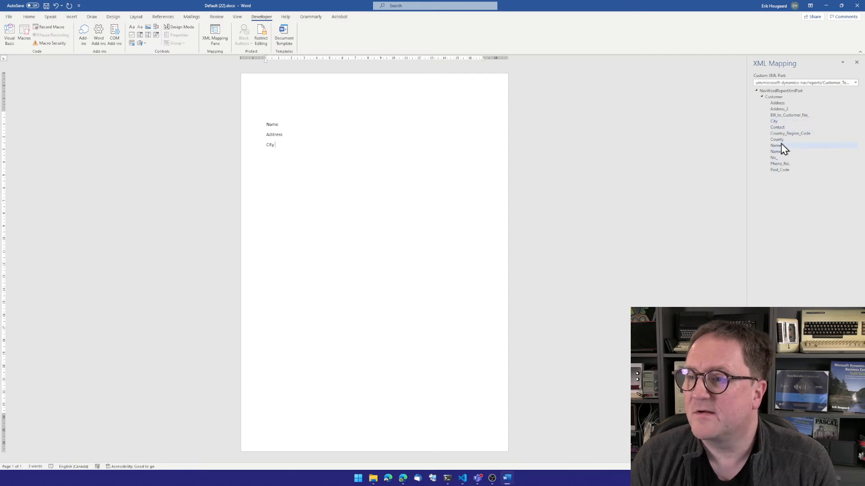
{"action": "right_click", "coordinate": [779, 142]}
{"action": "mouse_move", "coordinate": [786, 145]}
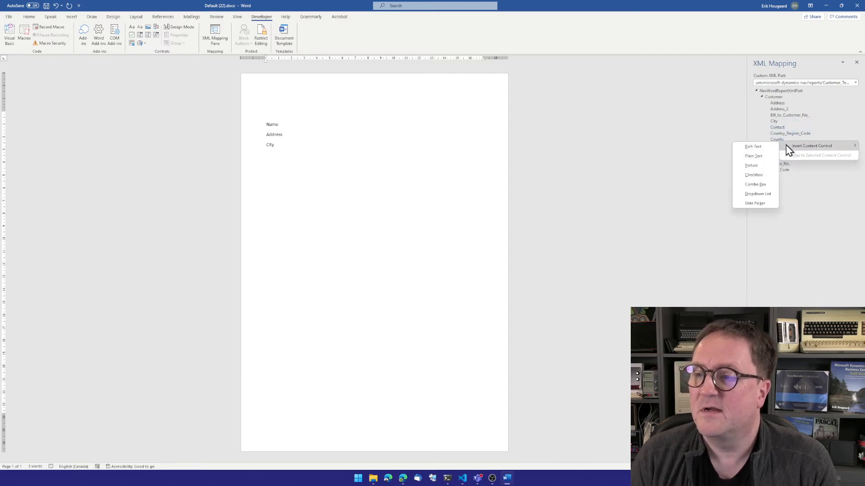
{"action": "left_click", "coordinate": [764, 156]}
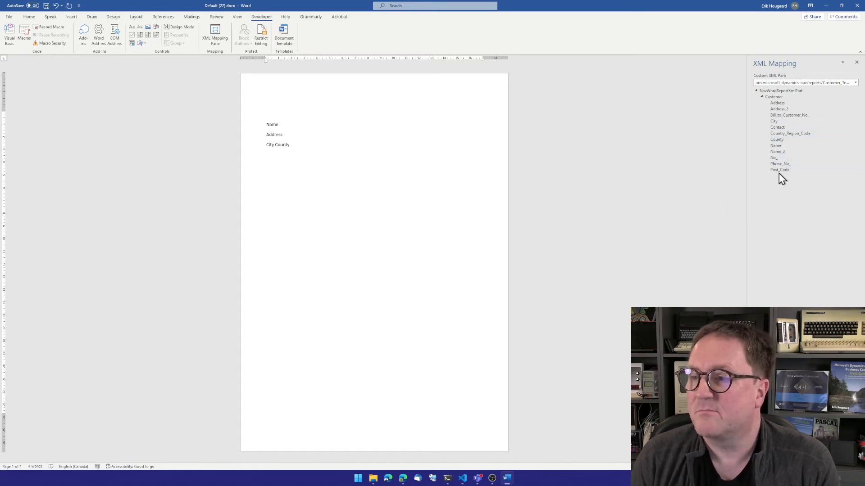
{"action": "right_click", "coordinate": [778, 170]}
{"action": "mouse_move", "coordinate": [786, 175]}
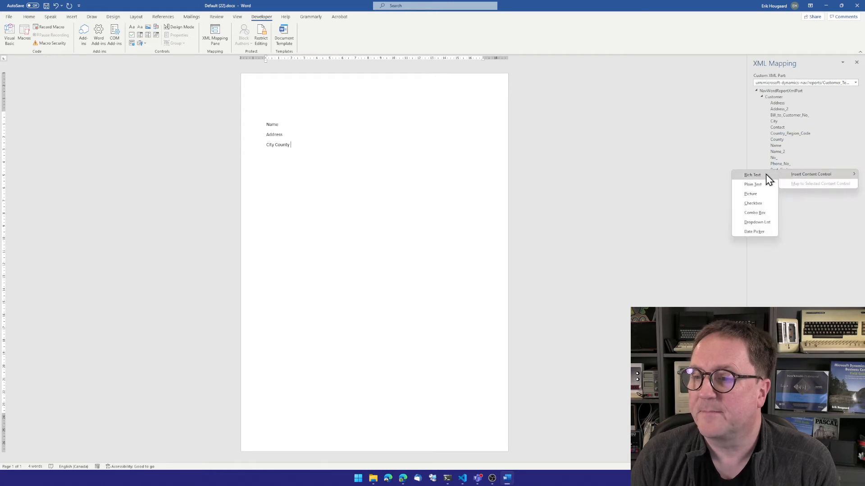
{"action": "left_click", "coordinate": [766, 186]}
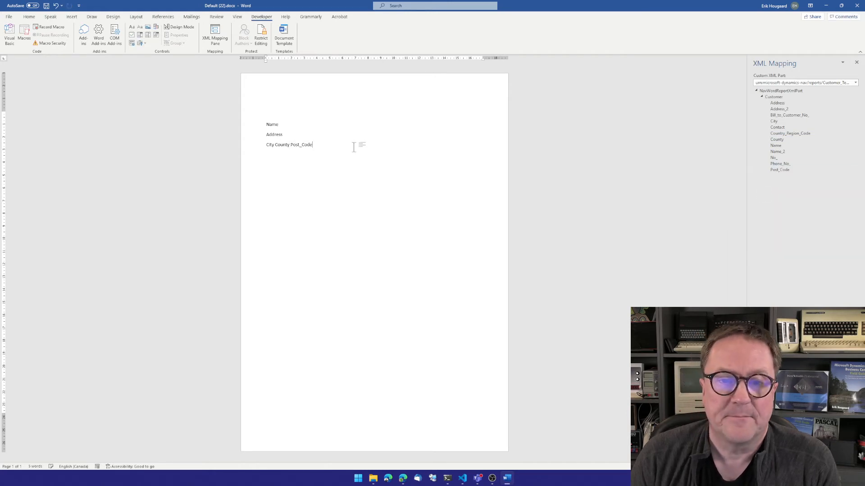
- Add a blank line and the greeting Dear Customer below the address block
{"action": "key", "text": "Return"}
{"action": "type", "text": "Att."}
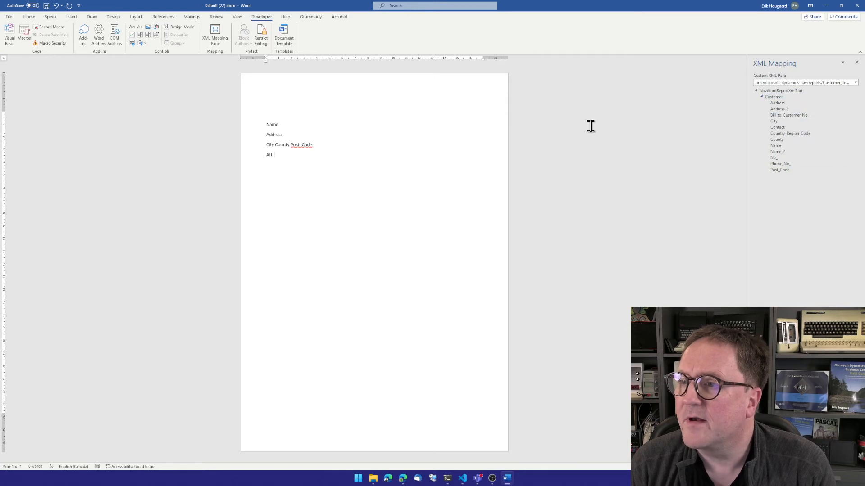
{"action": "left_click", "coordinate": [275, 155]}
{"action": "key", "text": "BackSpace"}
{"action": "key", "text": "BackSpace"}
{"action": "key", "text": "BackSpace"}
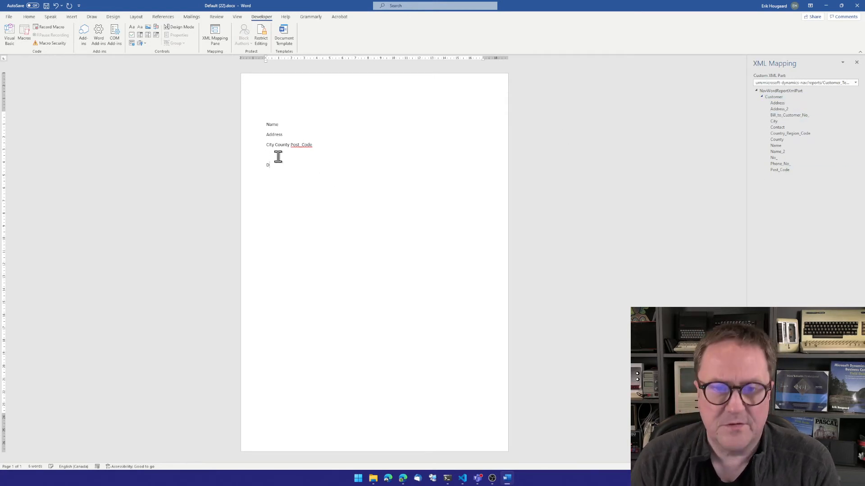
{"action": "type", "text": "Dear Customer  "}
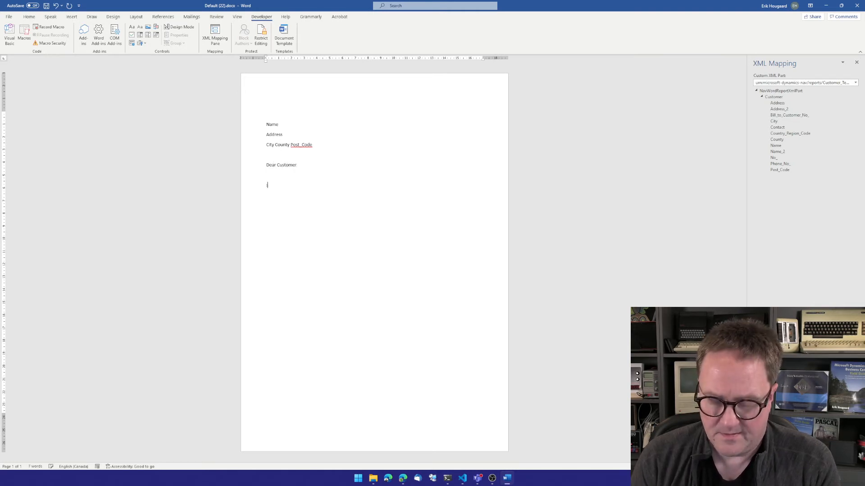
{"action": "type", "text": "Skdflgs jlkfgsldgj sldkgj lsdkfjg lksdfgj sldkgj"}
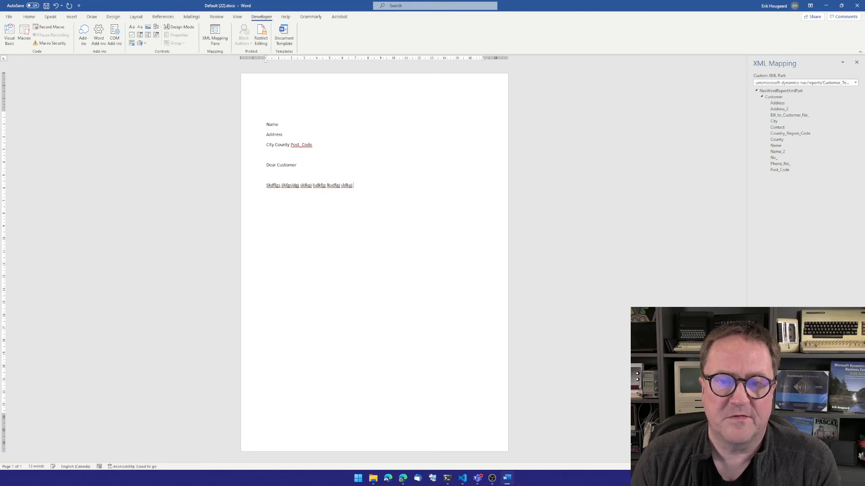
- Add the body placeholder <Write letter here> below the greeting
{"action": "key", "text": "shift+Home"}
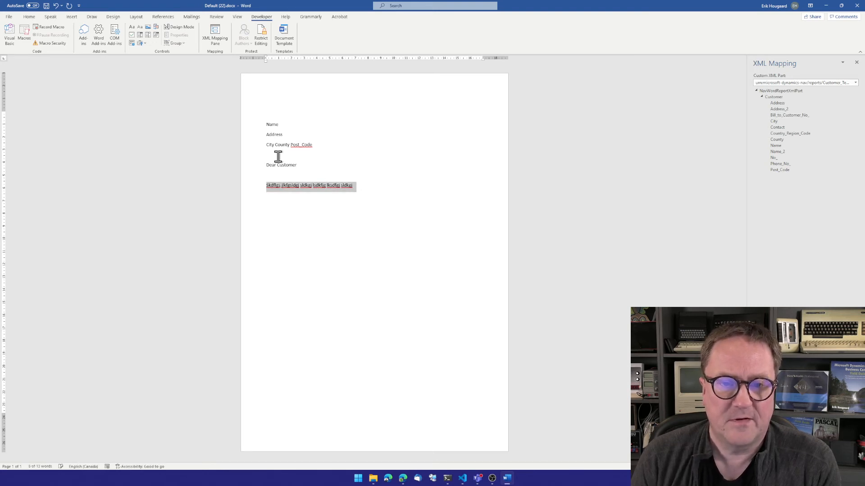
{"action": "key", "text": "BackSpace"}
{"action": "type", "text": "<Write "}
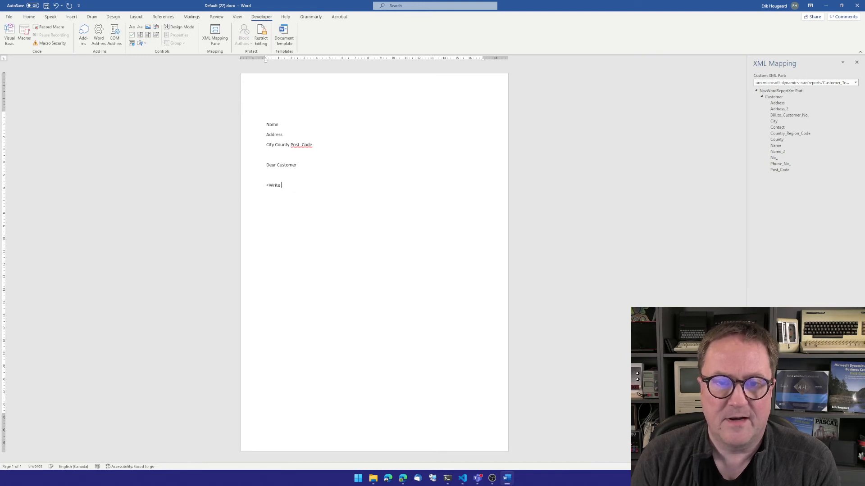
{"action": "type", "text": "Litter here>"}
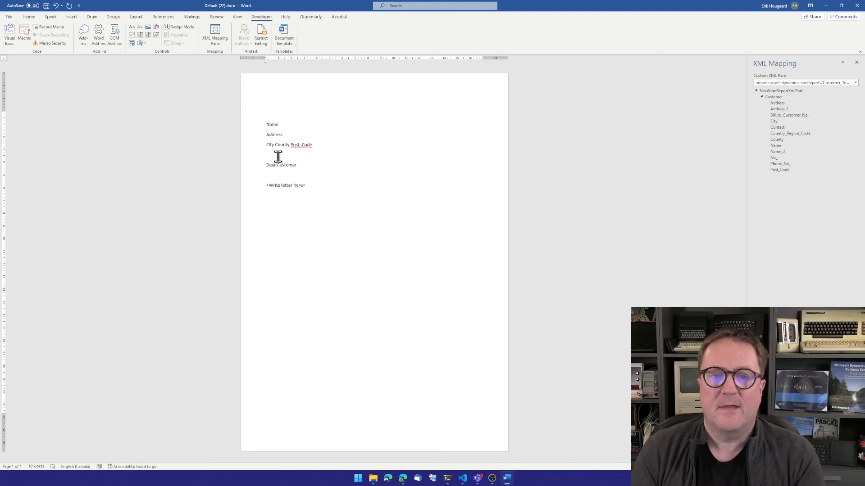
- Save the Word layout and import Default (22).docx as the Generic Customer Template custom report layout
{"action": "left_click", "coordinate": [857, 5]}
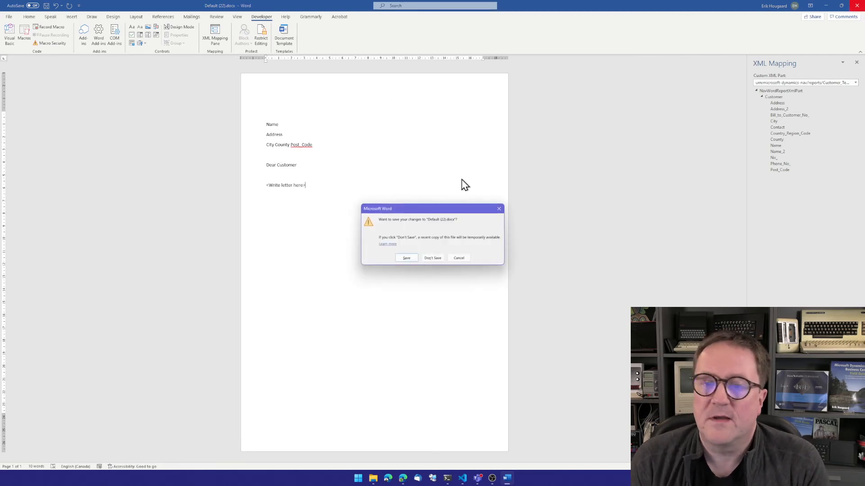
{"action": "left_click", "coordinate": [407, 258]}
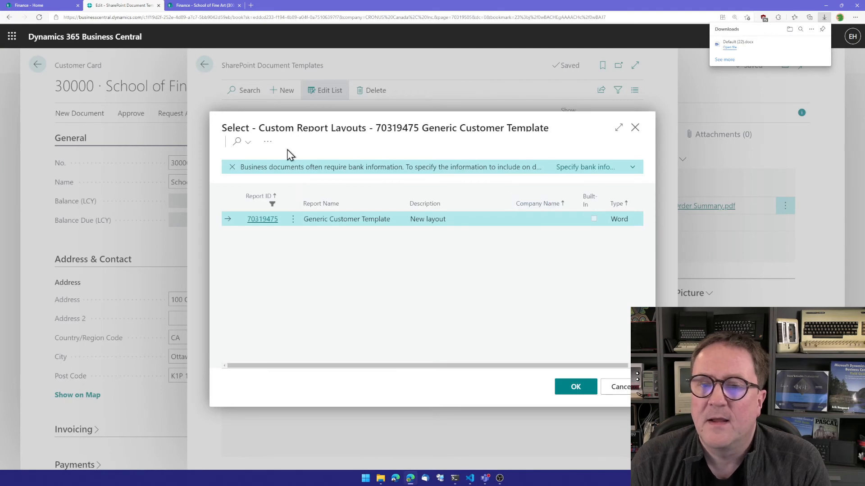
{"action": "left_click", "coordinate": [268, 141]}
{"action": "mouse_move", "coordinate": [345, 242]}
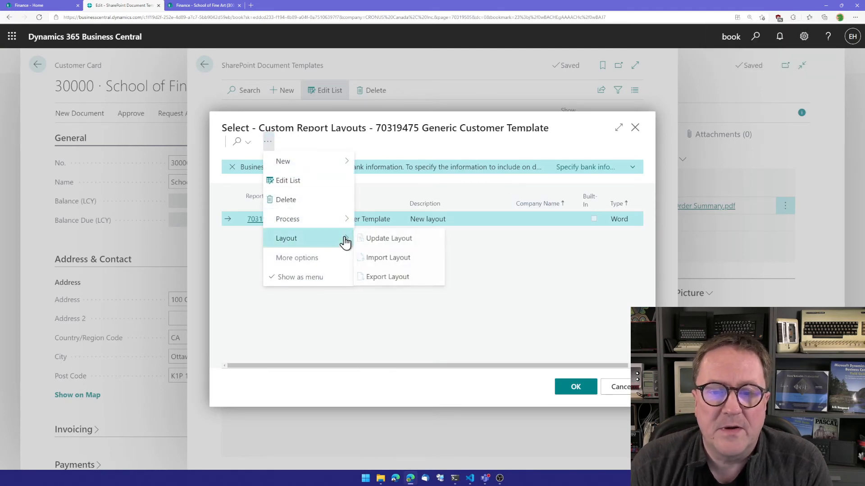
{"action": "left_click", "coordinate": [400, 260]}
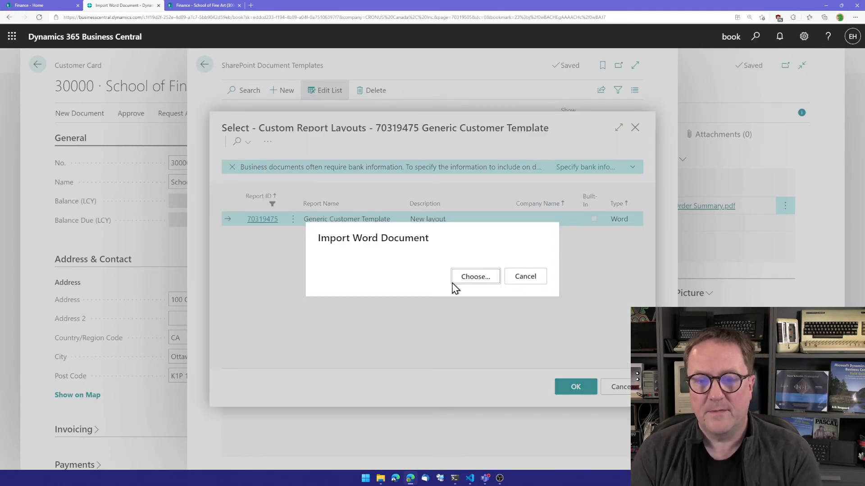
{"action": "left_click", "coordinate": [474, 279]}
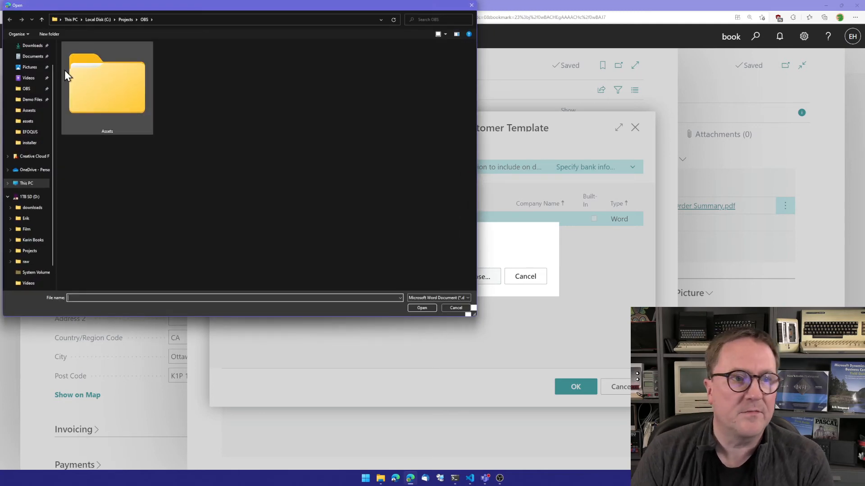
{"action": "left_click", "coordinate": [34, 46]}
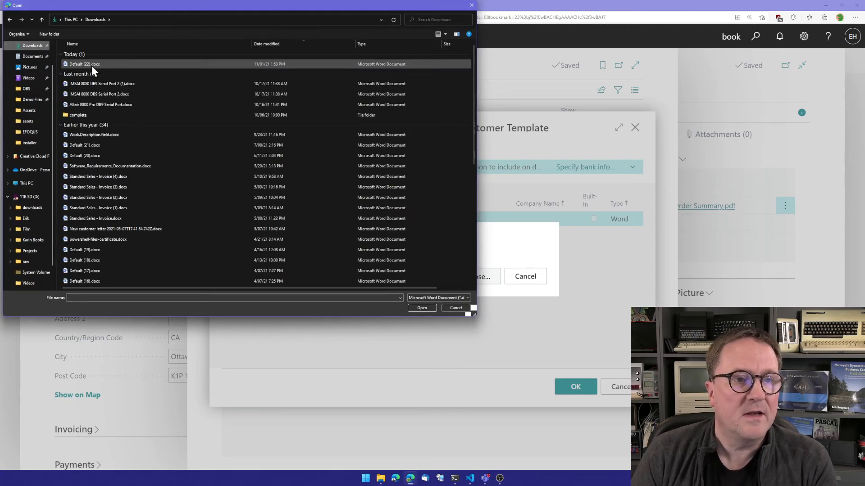
{"action": "double_click", "coordinate": [90, 66]}
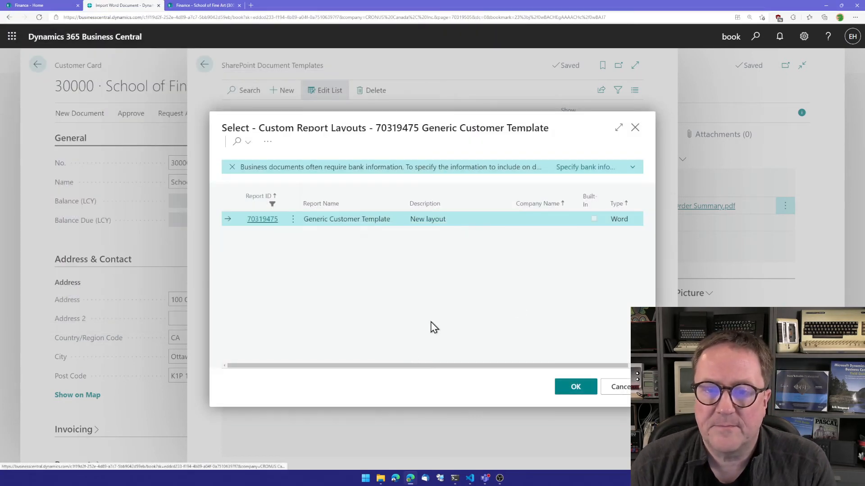
{"action": "left_click", "coordinate": [576, 390]}
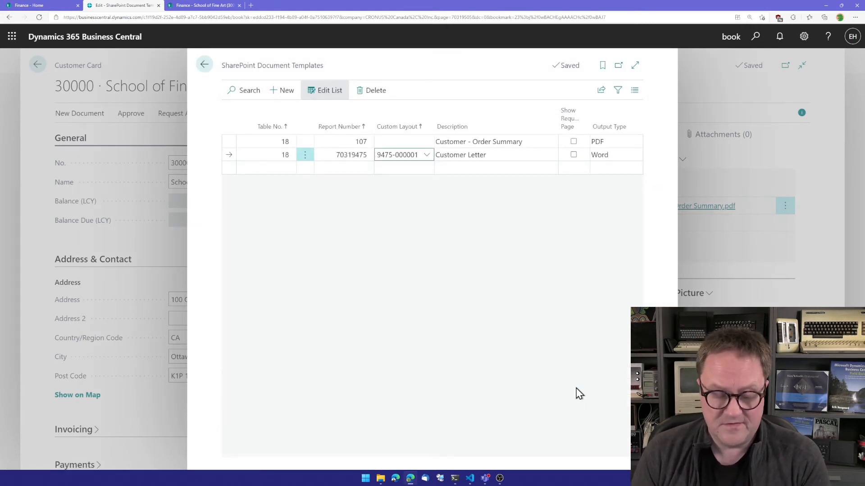
- Set the Customer Letter template's custom layout to the New layout entry, confirm the update and close the templates page
{"action": "type", "text": "\\"}
{"action": "key", "text": "Tab"}
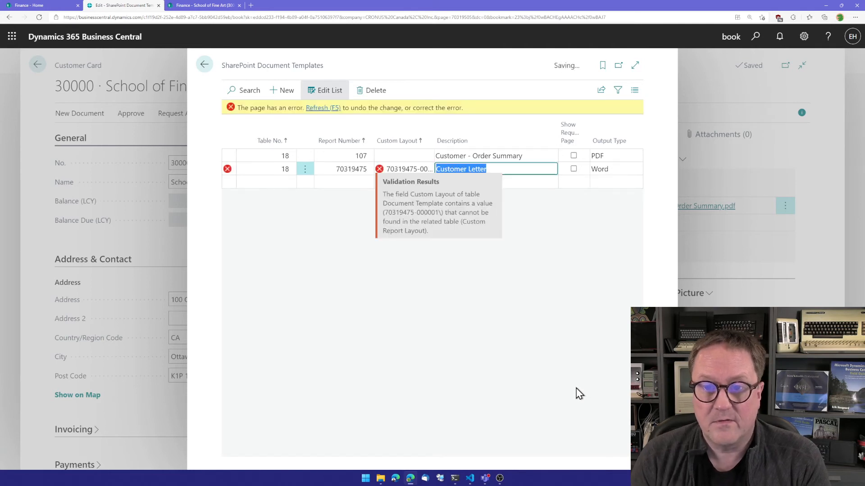
{"action": "key", "text": "shift+Tab"}
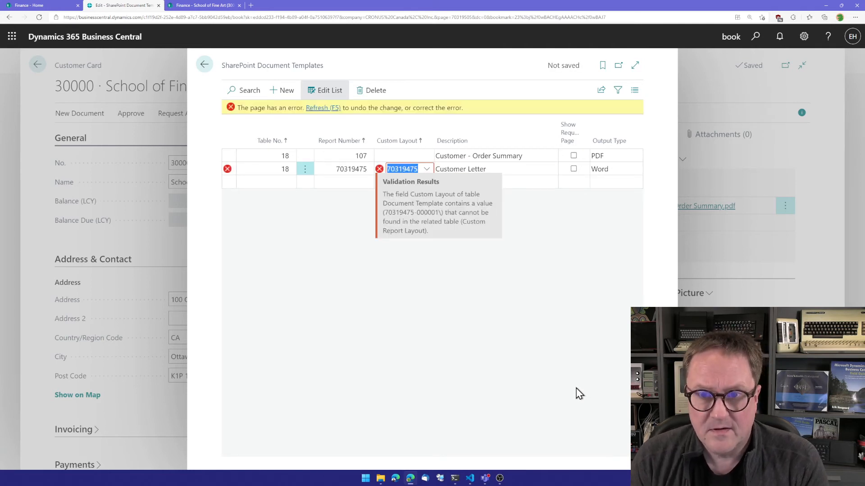
{"action": "key", "text": "BackSpace"}
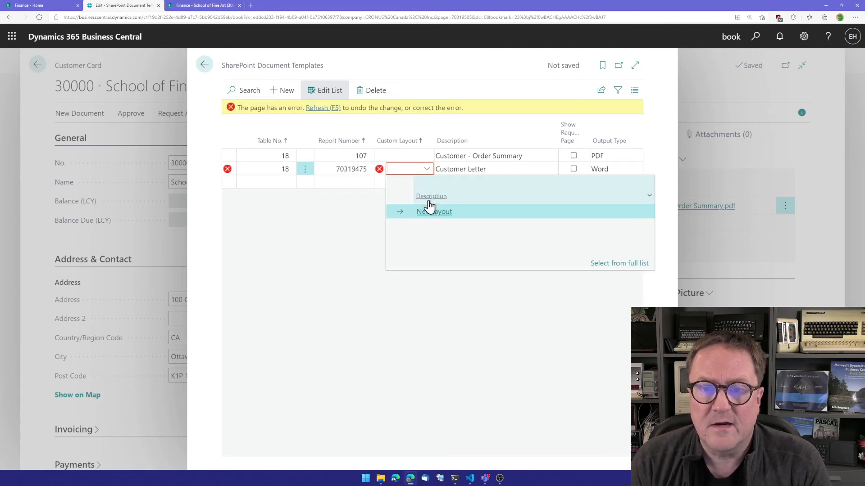
{"action": "left_click", "coordinate": [460, 212]}
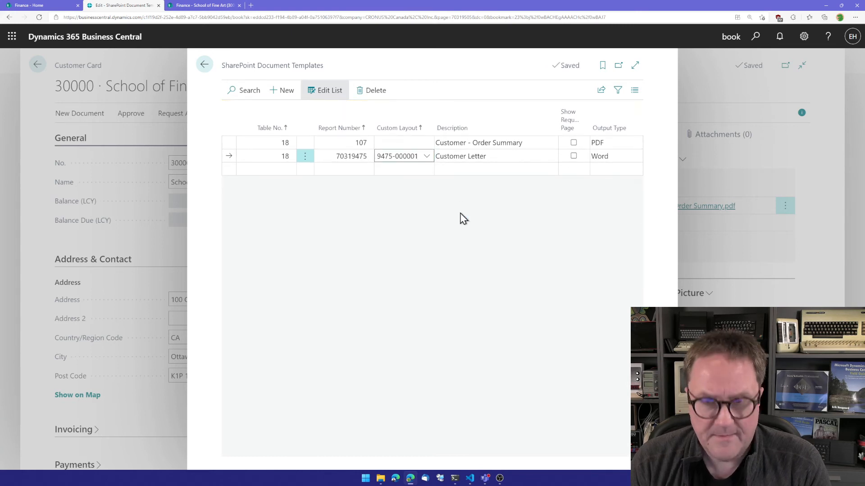
{"action": "key", "text": "Tab"}
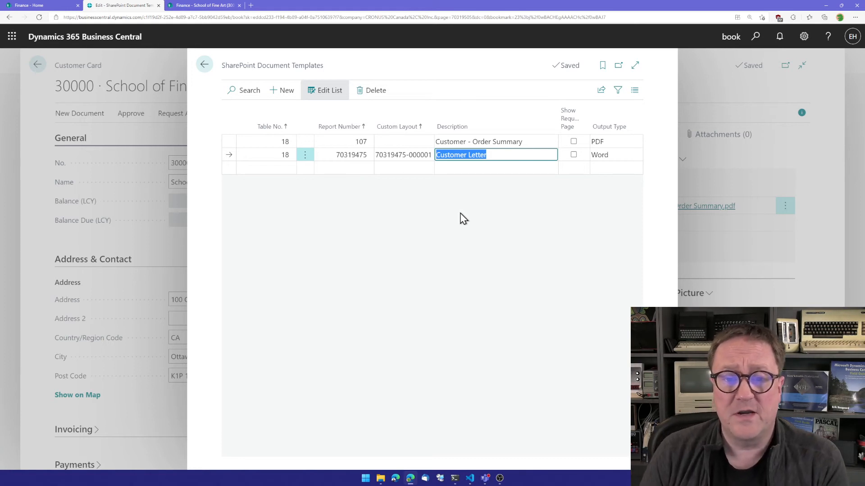
{"action": "key", "text": "shift+Tab"}
{"action": "key", "text": "shift+Tab"}
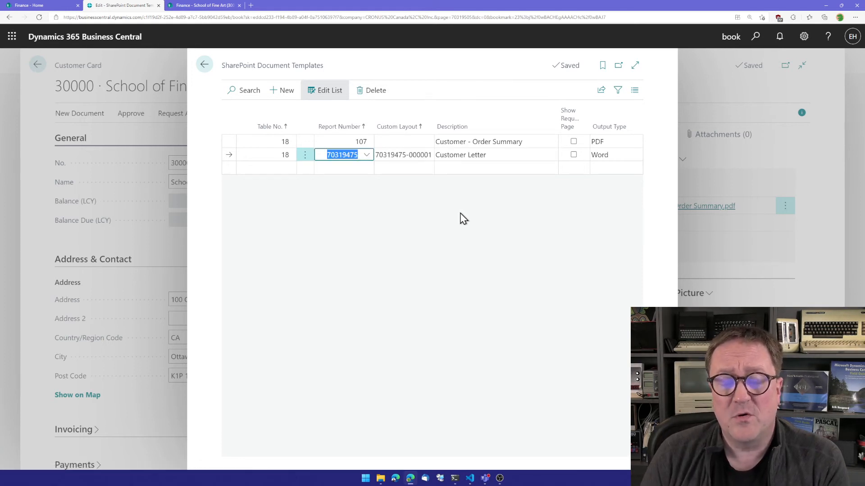
{"action": "key", "text": "Tab"}
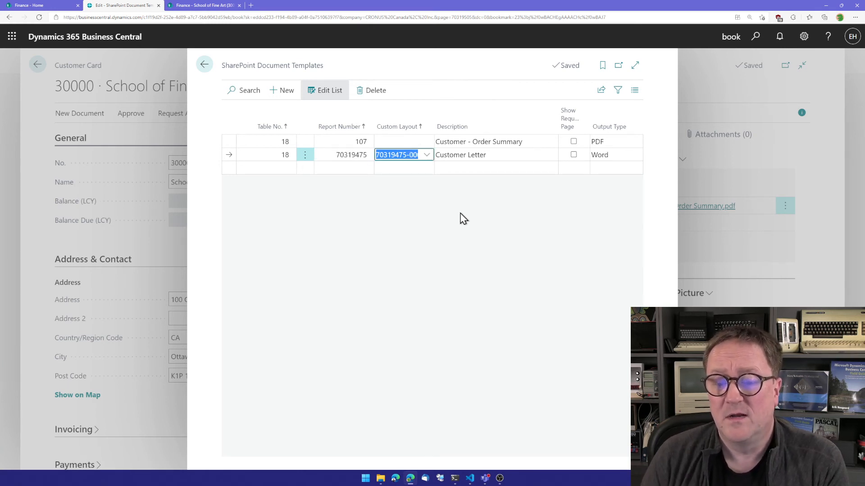
{"action": "key", "text": "Up"}
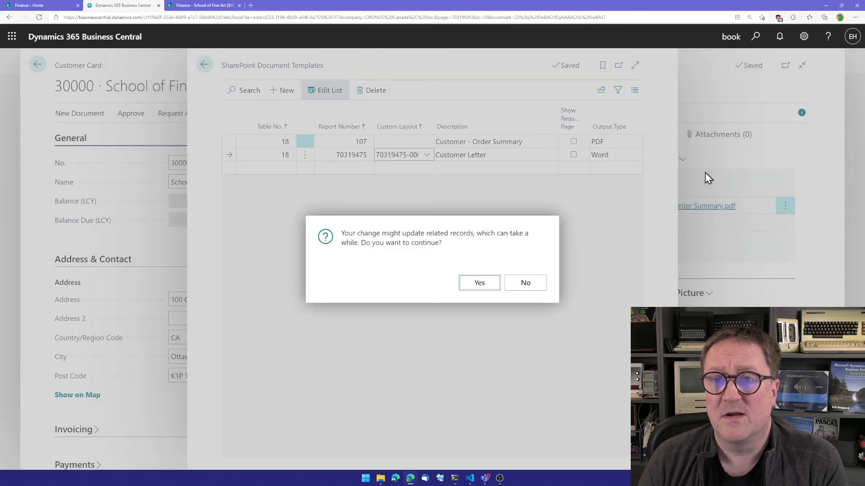
{"action": "left_click", "coordinate": [476, 285]}
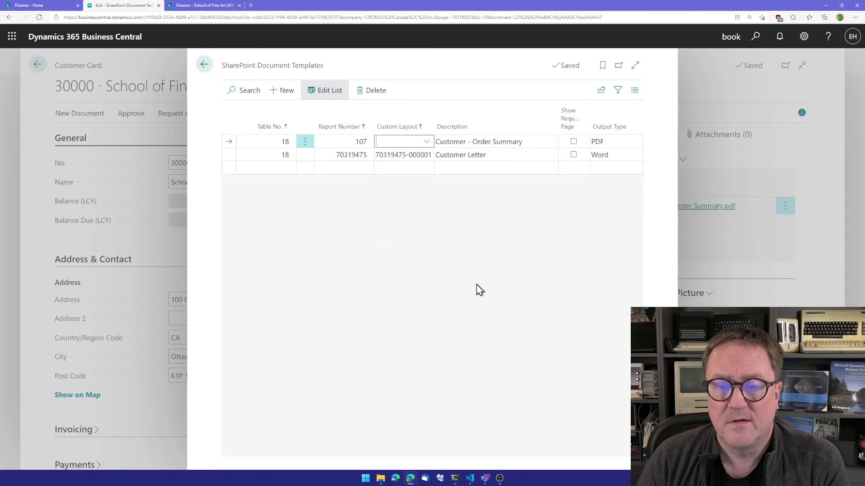
{"action": "key", "text": "Escape"}
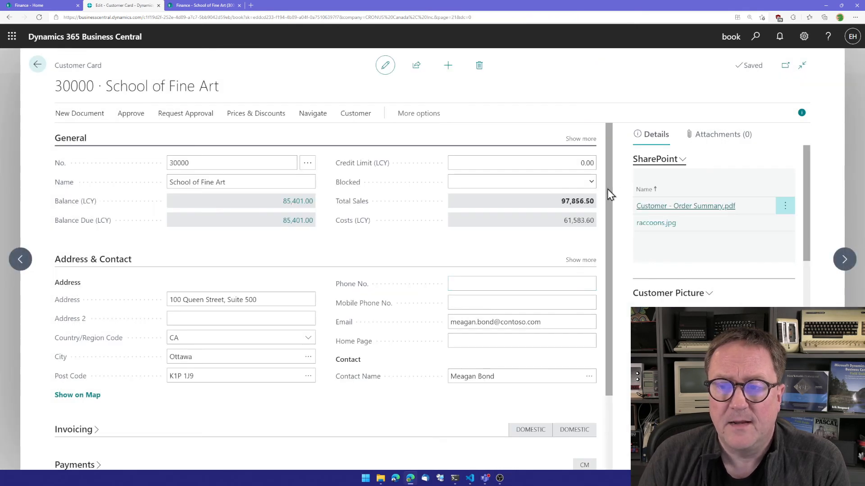
- Start generating a SharePoint document for the customer and pick the Customer Letter template
{"action": "left_click", "coordinate": [655, 160]}
{"action": "left_click", "coordinate": [726, 157]}
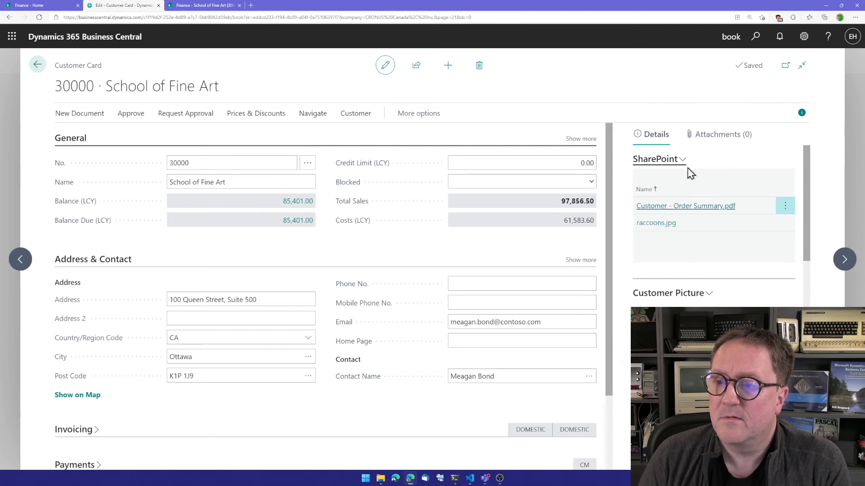
{"action": "left_click", "coordinate": [671, 161]}
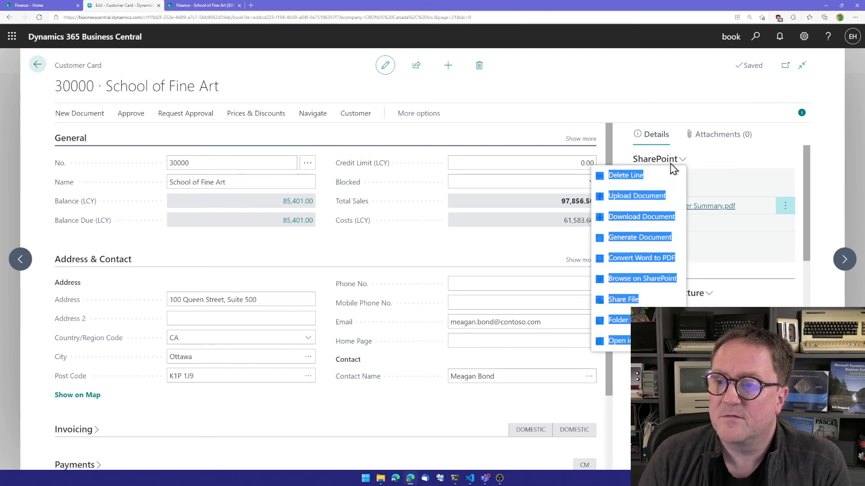
{"action": "left_click", "coordinate": [654, 240]}
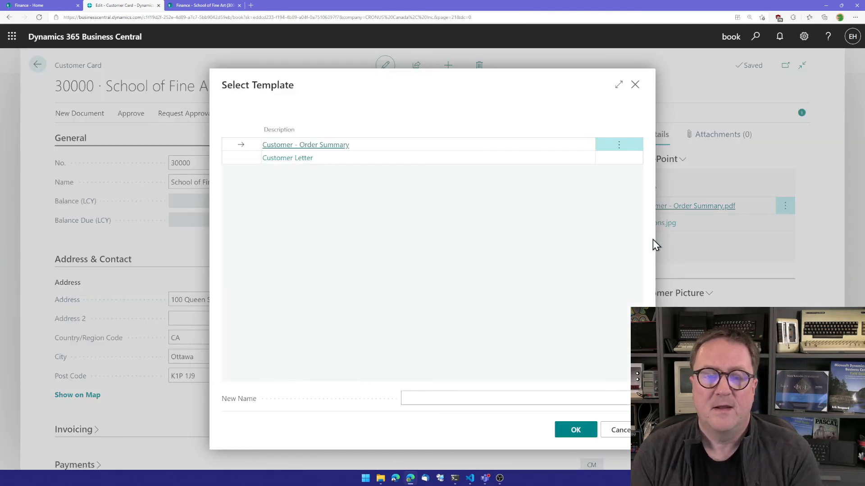
{"action": "left_click", "coordinate": [233, 158]}
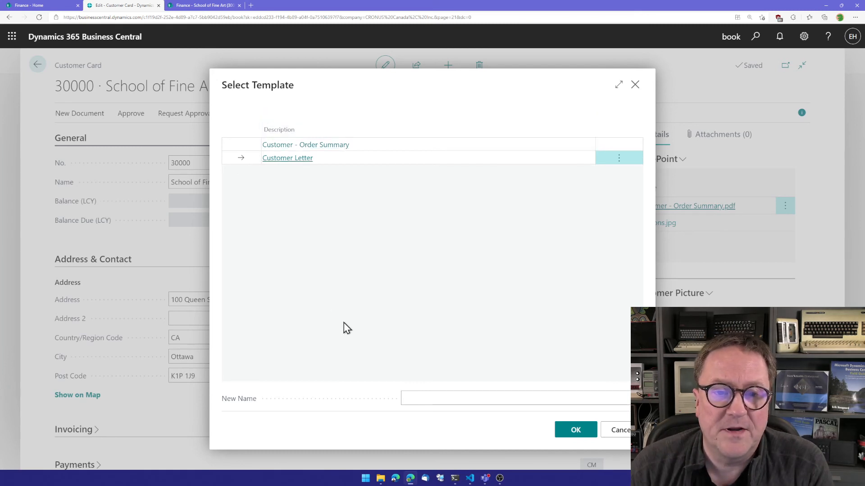
- Name the new document Letter about purchase of stuff and generate it
{"action": "left_click", "coordinate": [440, 400]}
{"action": "type", "text": "L<"}
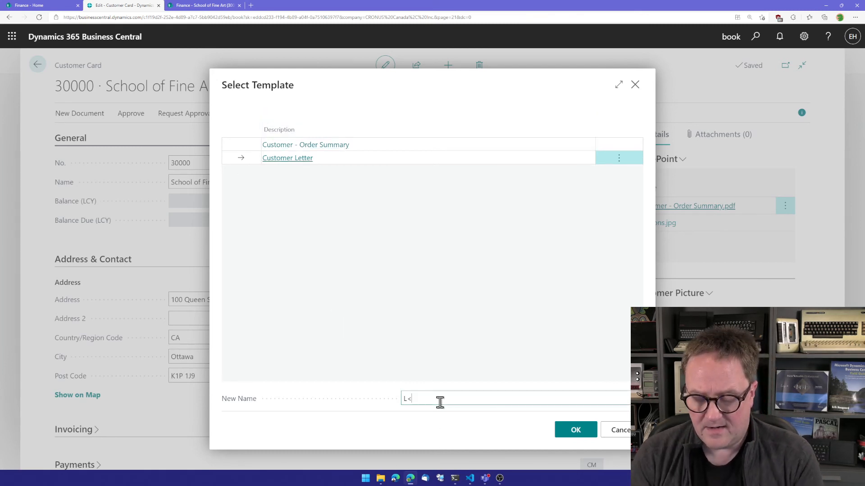
{"action": "key", "text": "BackSpace"}
{"action": "key", "text": "BackSpace"}
{"action": "type", "text": "LEtter"}
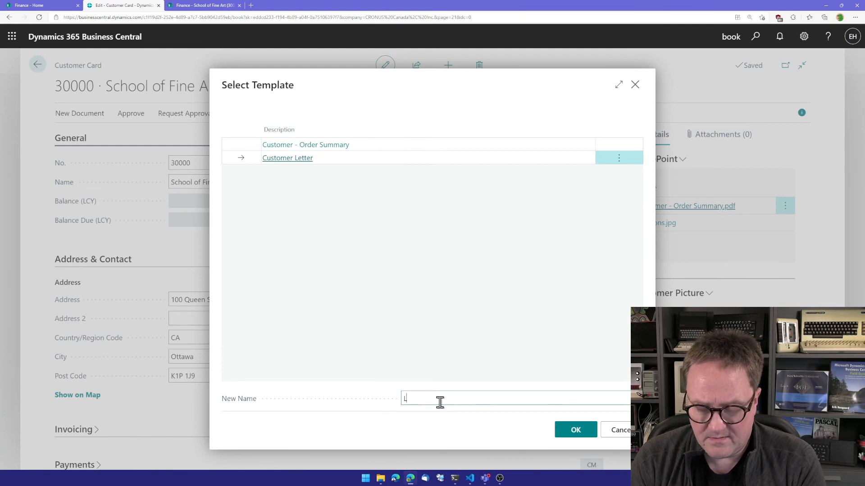
{"action": "key", "text": "BackSpace"}
{"action": "key", "text": "BackSpace"}
{"action": "key", "text": "BackSpace"}
{"action": "key", "text": "BackSpace"}
{"action": "key", "text": "BackSpace"}
{"action": "type", "text": "et"}
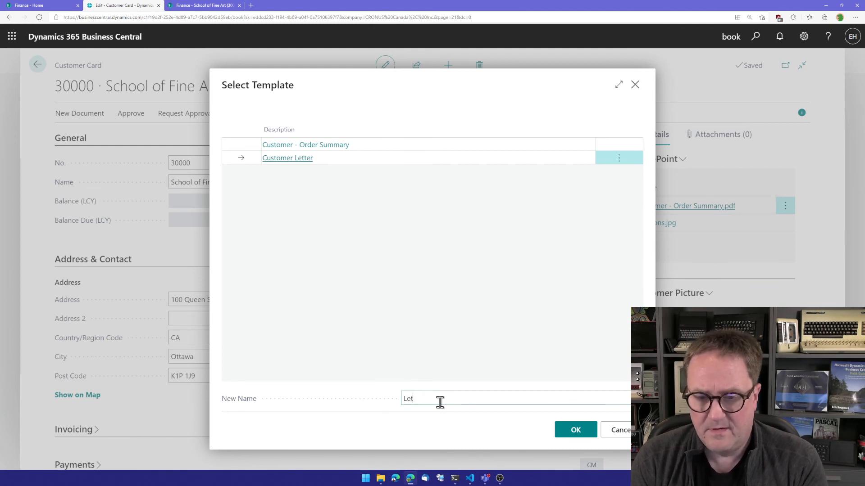
{"action": "type", "text": "ter abo"}
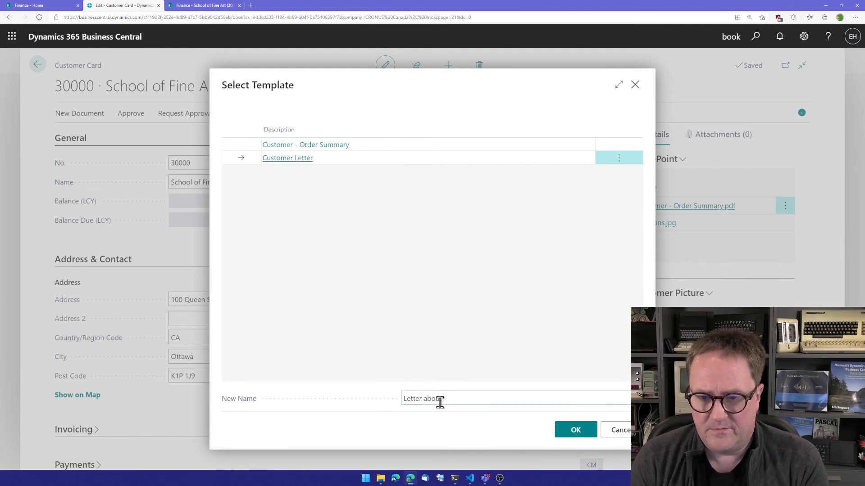
{"action": "key", "text": "BackSpace"}
{"action": "key", "text": "BackSpace"}
{"action": "key", "text": "BackSpace"}
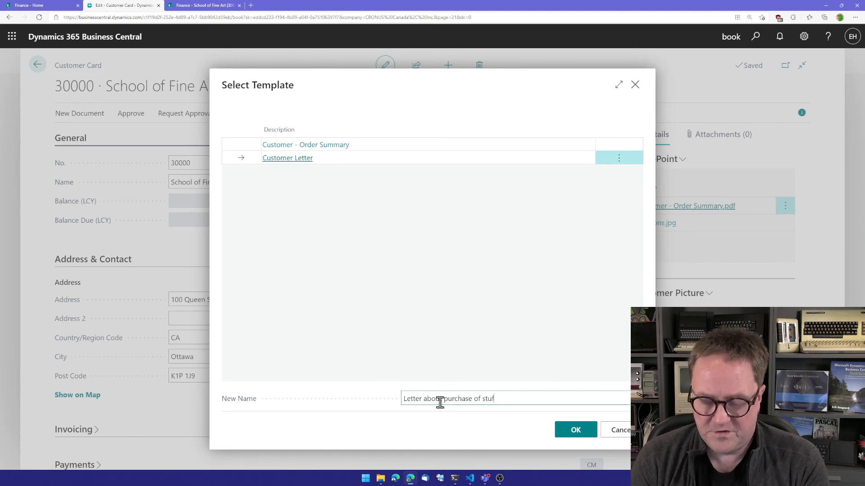
{"action": "left_click", "coordinate": [573, 431]}
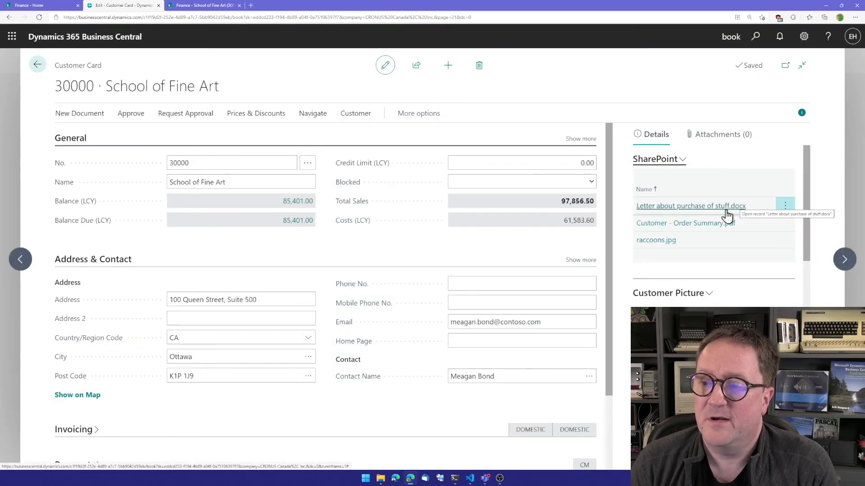
- Open the generated letter and replace the placeholder with This is the real letter..... something clever :), then return to Business Central
{"action": "left_click", "coordinate": [695, 206]}
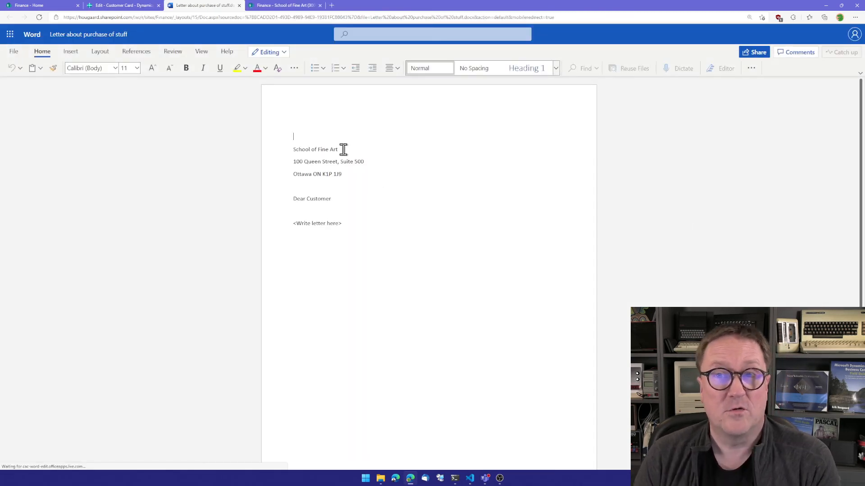
{"action": "left_click", "coordinate": [350, 222]}
{"action": "key", "text": "BackSpace"}
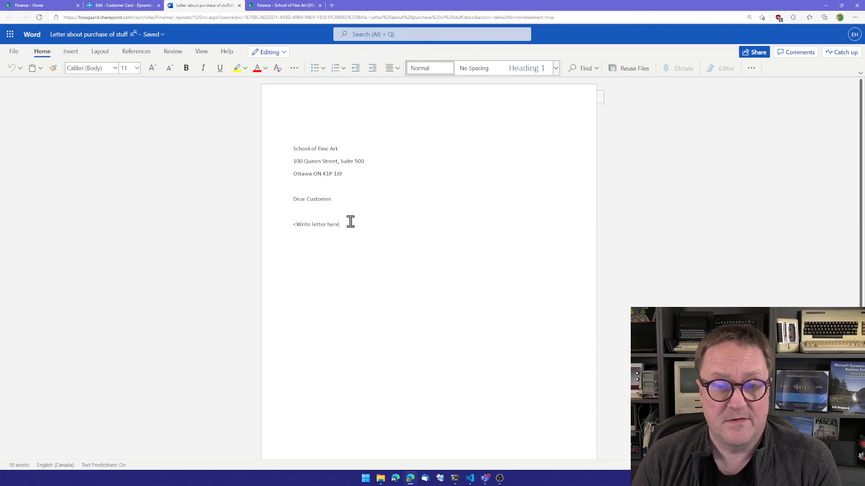
{"action": "key", "text": "BackSpace"}
{"action": "key", "text": "BackSpace"}
{"action": "key", "text": "BackSpace"}
{"action": "key", "text": "BackSpace"}
{"action": "key", "text": "BackSpace"}
{"action": "key", "text": "BackSpace"}
{"action": "key", "text": "BackSpace"}
{"action": "key", "text": "BackSpace"}
{"action": "key", "text": "BackSpace"}
{"action": "key", "text": "BackSpace"}
{"action": "key", "text": "BackSpace"}
{"action": "key", "text": "BackSpace"}
{"action": "type", "text": "This is the rea"}
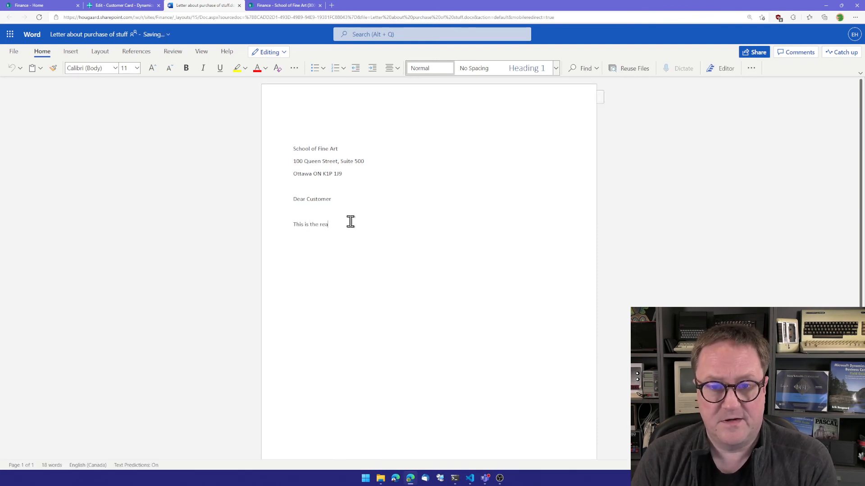
{"action": "type", "text": "l letter"}
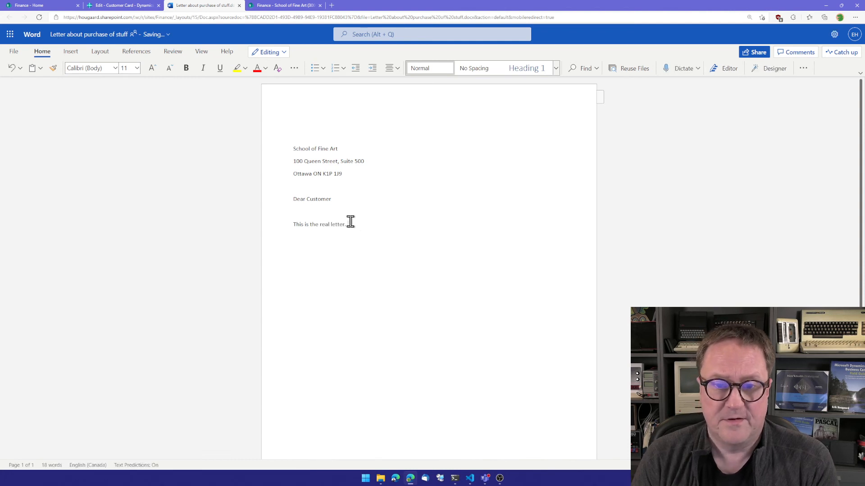
{"action": "type", "text": "..... something "}
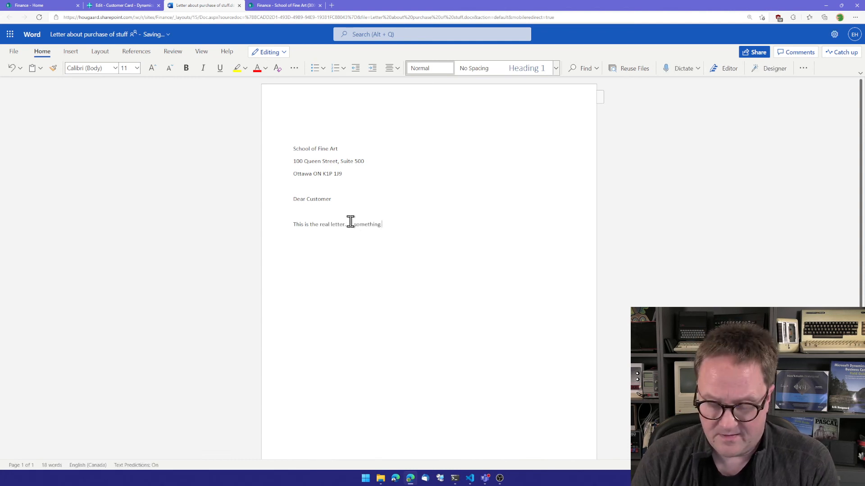
{"action": "type", "text": "clever :)"}
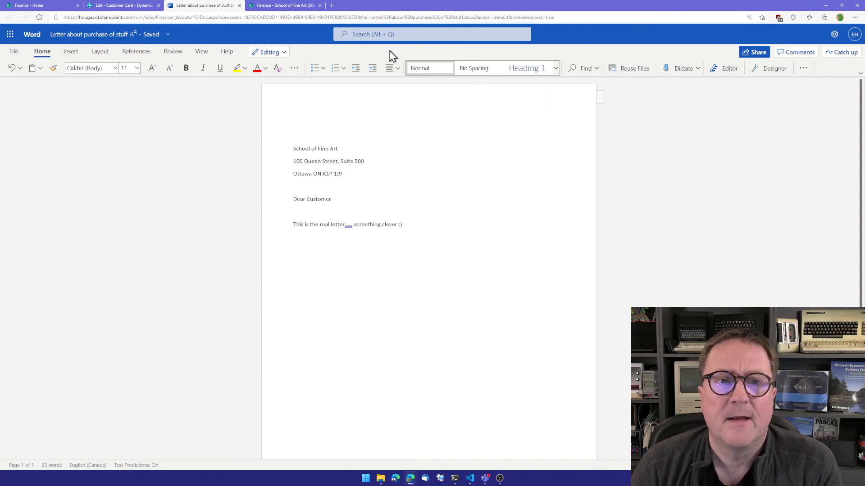
{"action": "left_click", "coordinate": [239, 5]}
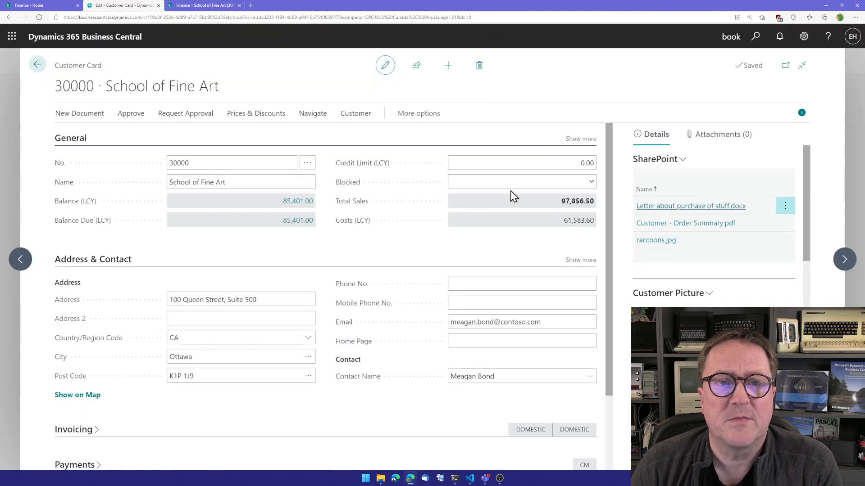
- Reopen the generated letter from the customer's SharePoint document list to review its saved text, then close the document tab
{"action": "left_click", "coordinate": [708, 207]}
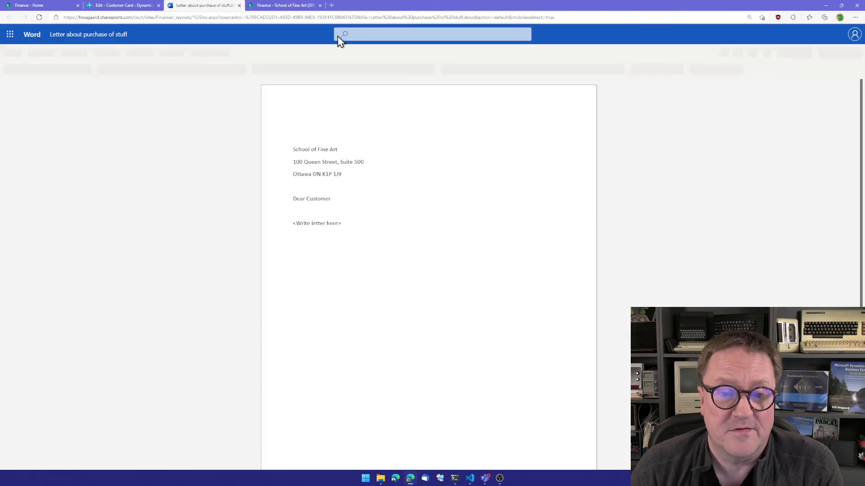
{"action": "left_click", "coordinate": [240, 5]}
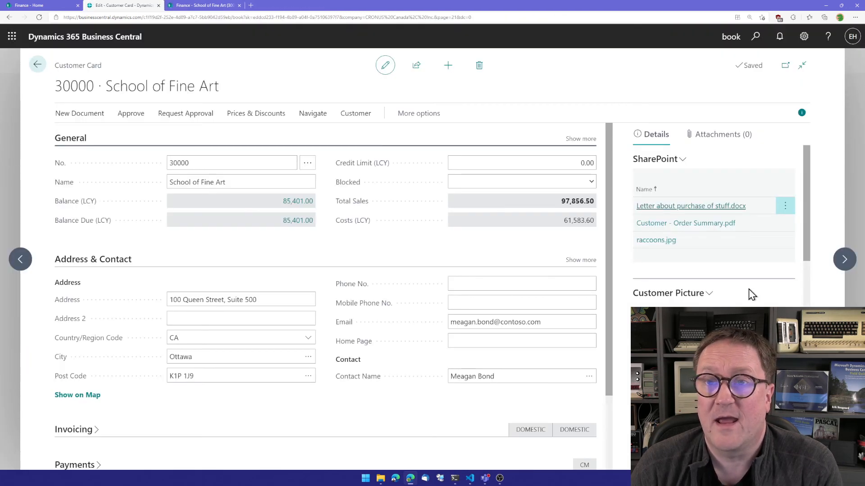
{"action": "left_click", "coordinate": [729, 206]}
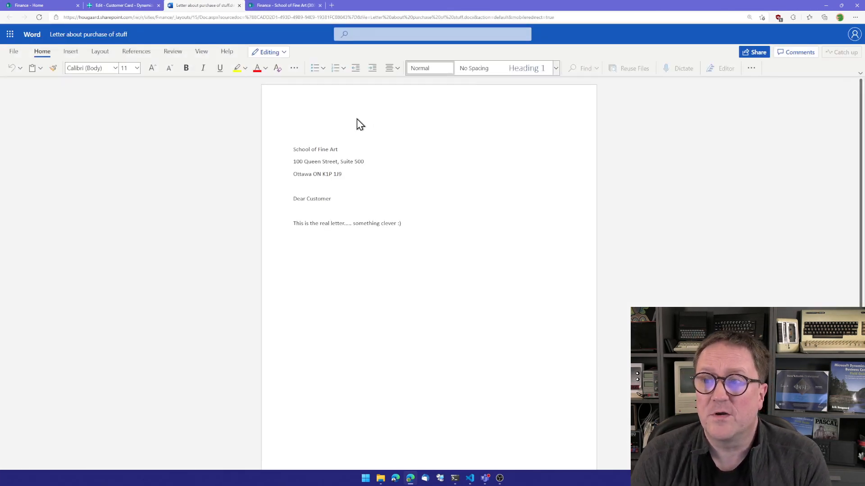
{"action": "left_click", "coordinate": [280, 53]}
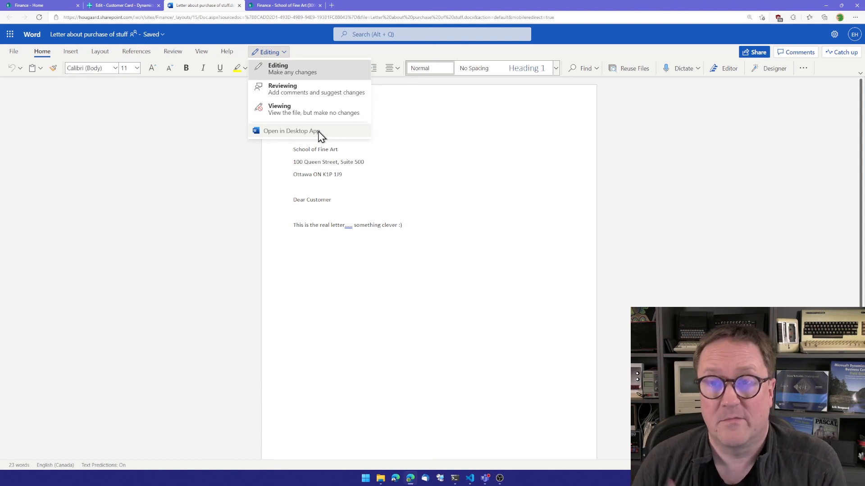
{"action": "left_click", "coordinate": [448, 161]}
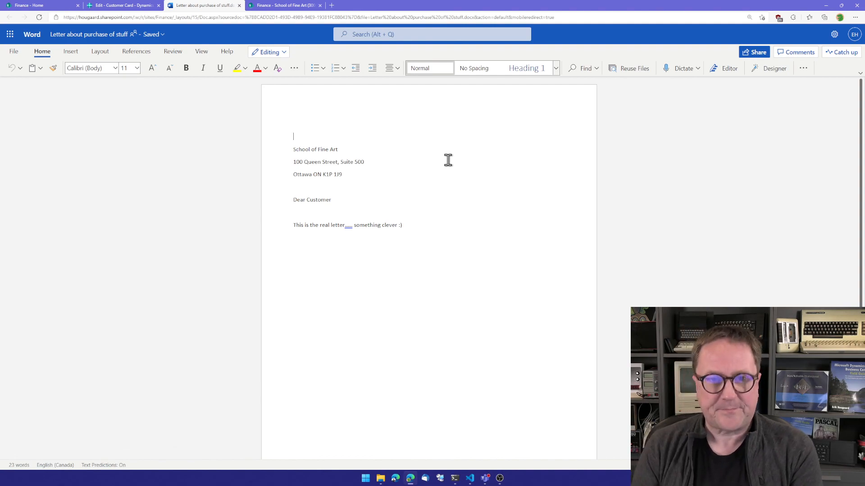
{"action": "key", "text": "ctrl+w"}
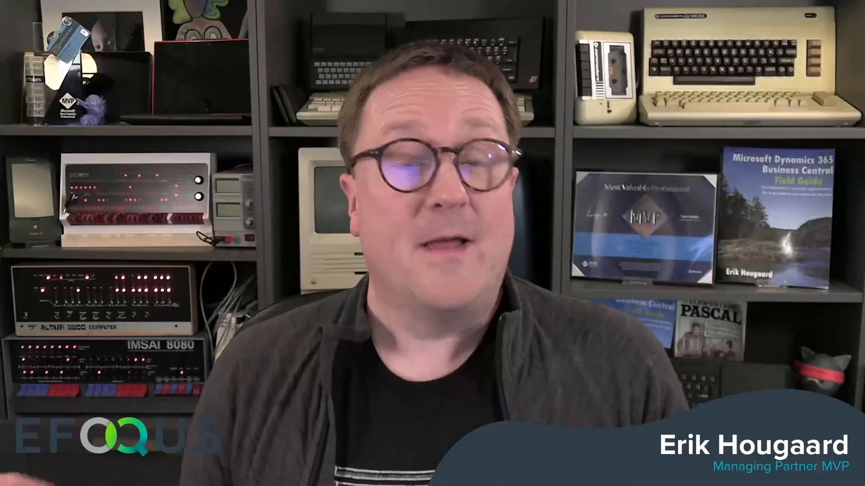